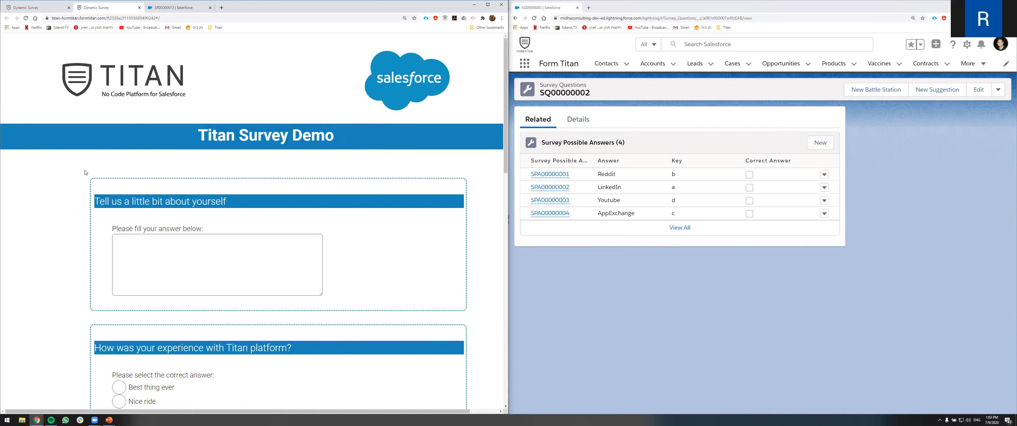
# - Answer the open question 'Tell us a little bit about yourself' with sdf
pyautogui.scroll(-2, 119, 191)
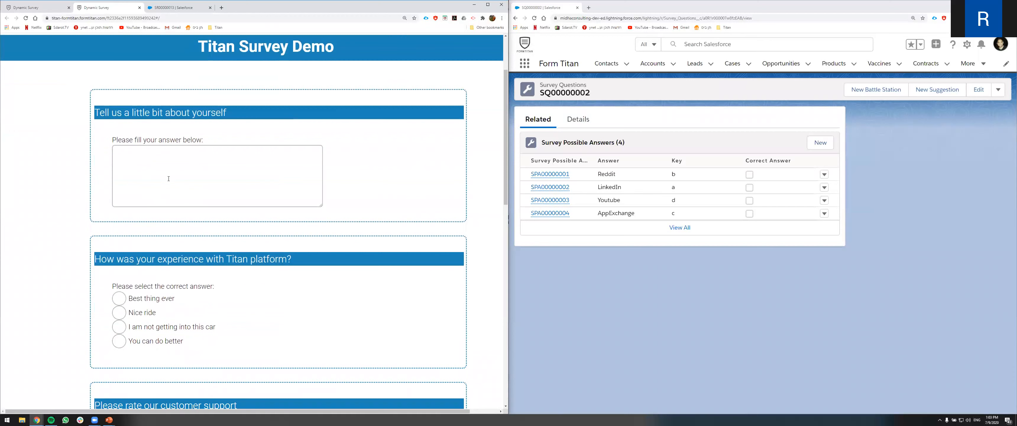
pyautogui.click(179, 173)
pyautogui.write('sdf')
# - Choose Nice ride for the Titan experience question and rate customer support 10 stars
pyautogui.scroll(-2, 147, 178)
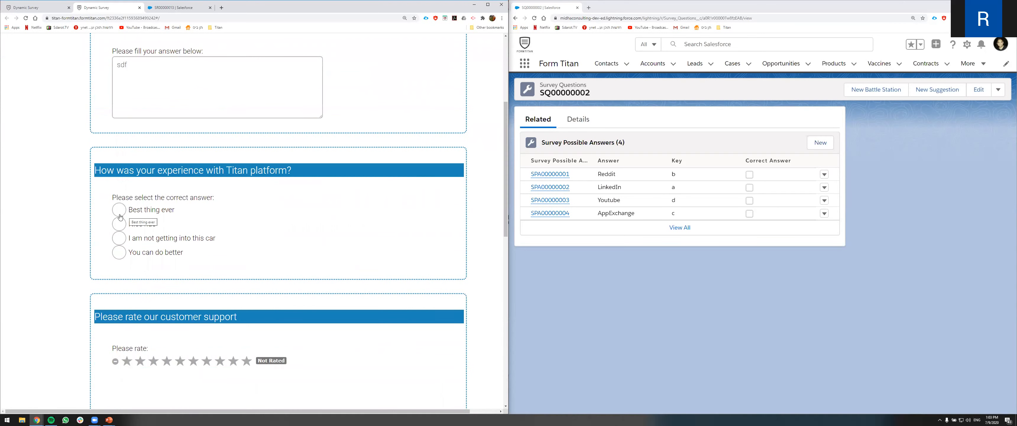
pyautogui.click(119, 223)
pyautogui.scroll(-1, 123, 242)
pyautogui.scroll(-1, 124, 242)
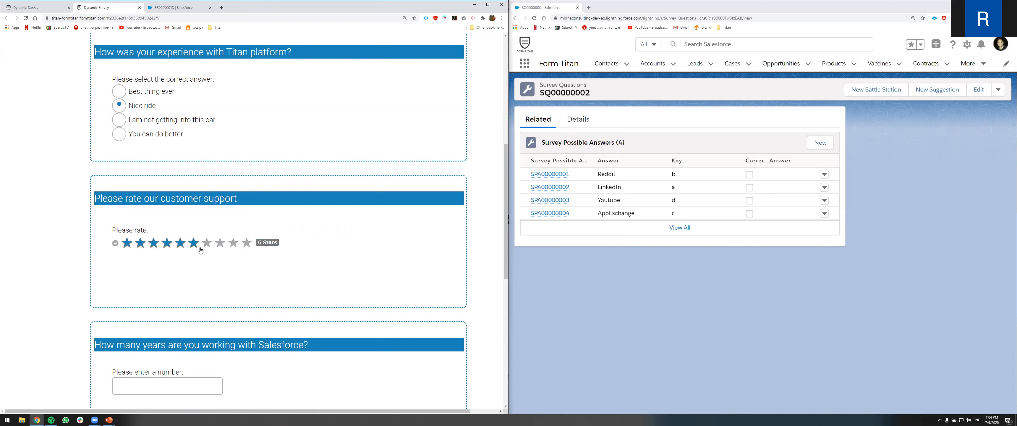
pyautogui.click(246, 245)
# - Enter 6 as the number of years working with Salesforce
pyautogui.scroll(-2, 190, 281)
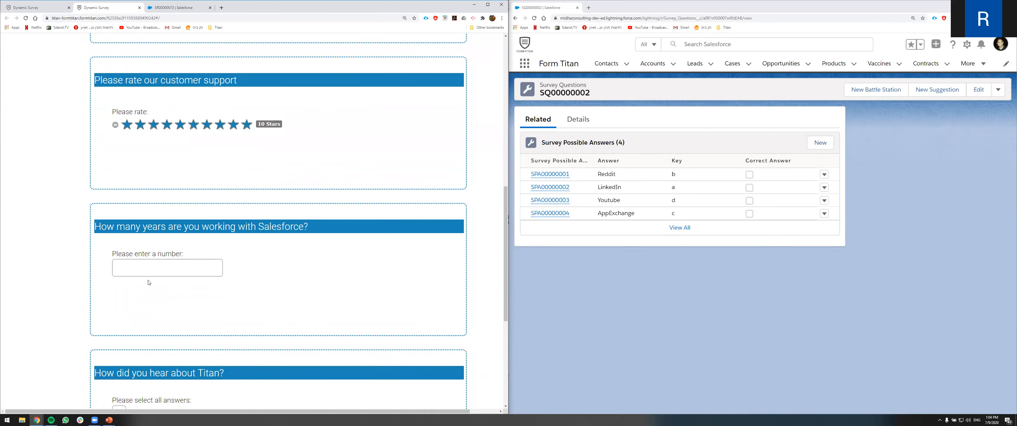
pyautogui.scroll(-1, 151, 281)
pyautogui.click(152, 215)
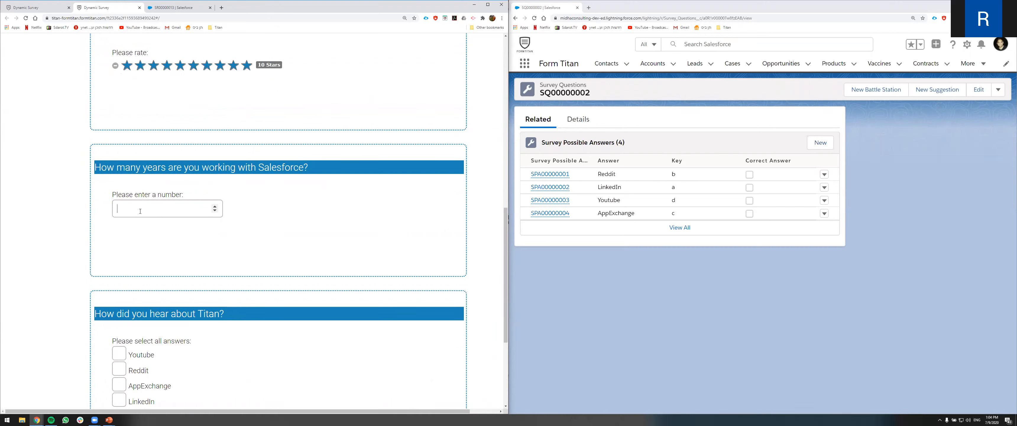
pyautogui.write('6')
# - Tick Youtube, Reddit and LinkedIn for how you heard about Titan
pyautogui.scroll(-2, 147, 203)
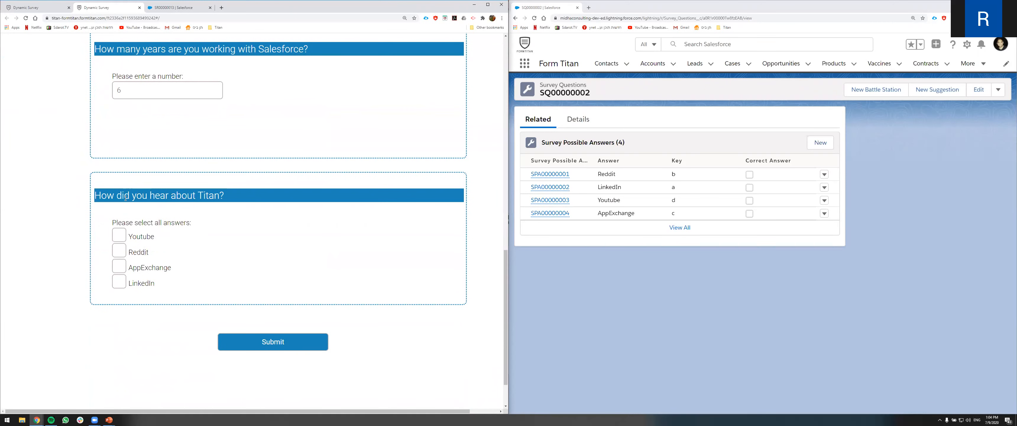
pyautogui.click(119, 235)
pyautogui.click(118, 250)
pyautogui.click(119, 266)
# - Scroll through the filled survey form to review the entered answers
pyautogui.scroll(1, 208, 317)
pyautogui.scroll(15, 209, 316)
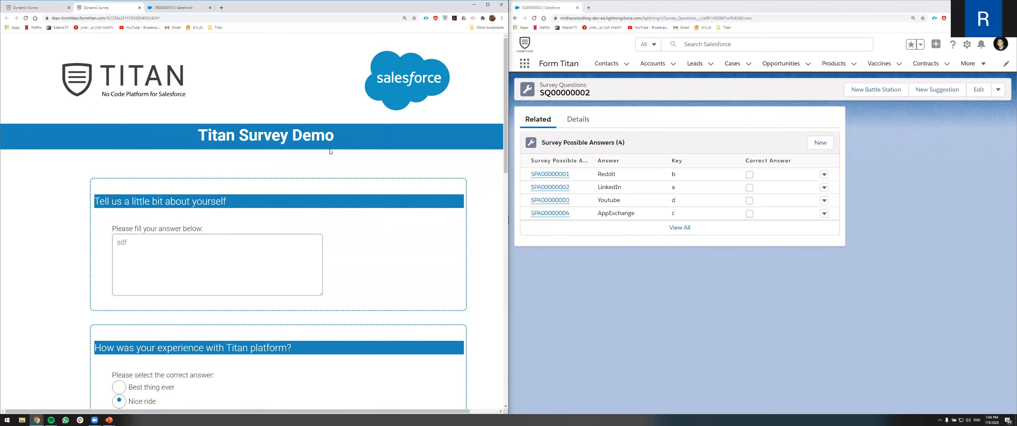
pyautogui.scroll(-5, 330, 144)
pyautogui.scroll(-1, 331, 153)
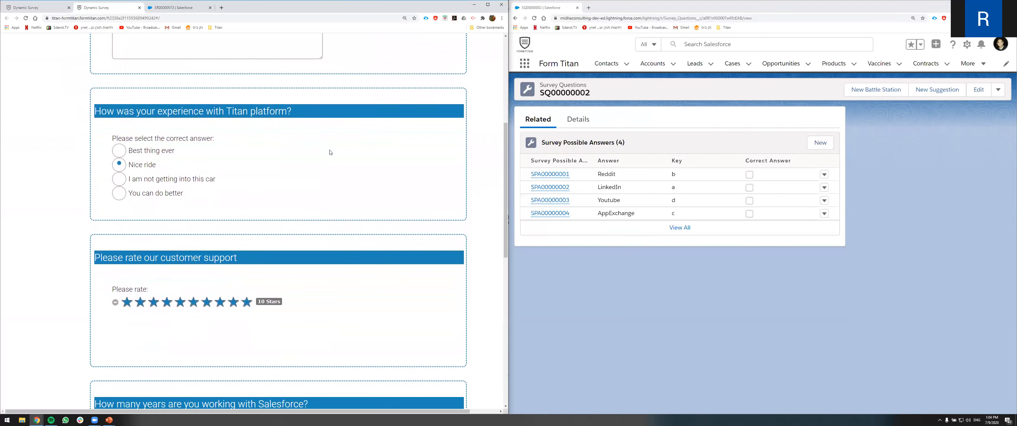
pyautogui.scroll(-2, 331, 152)
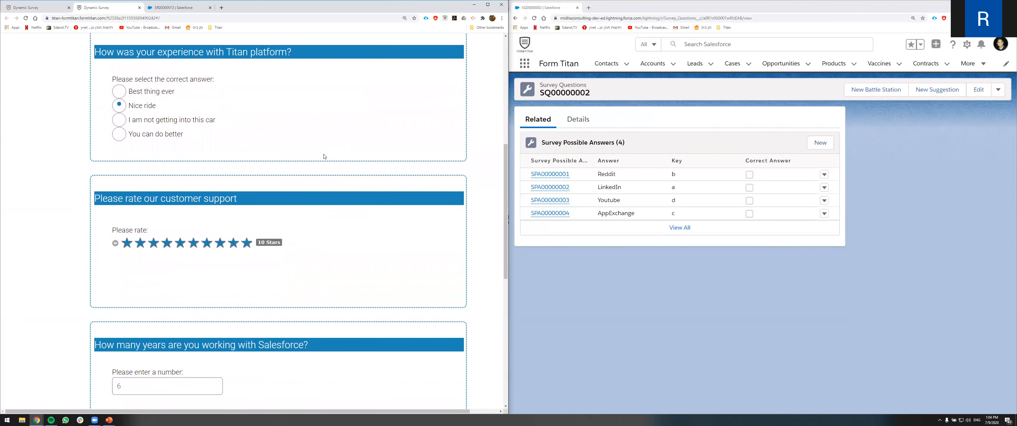
pyautogui.scroll(-4, 329, 154)
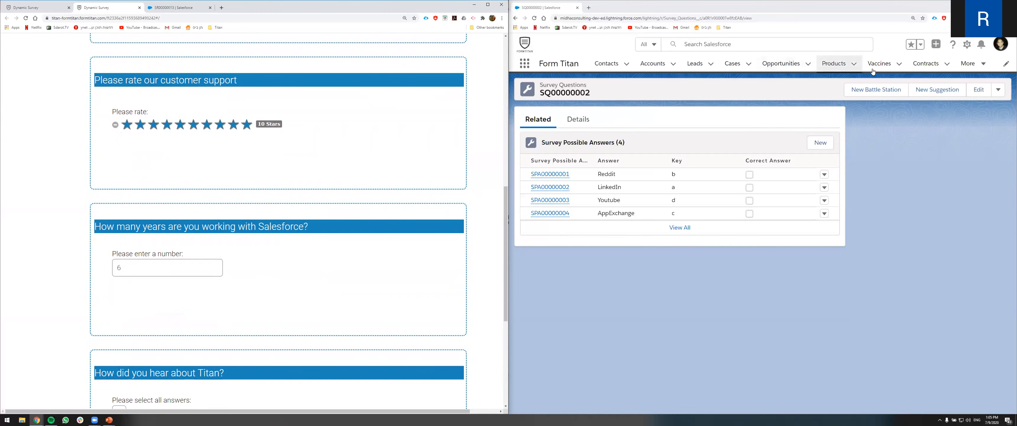
# - Open the Surveys list in the Salesforce window
pyautogui.click(986, 63)
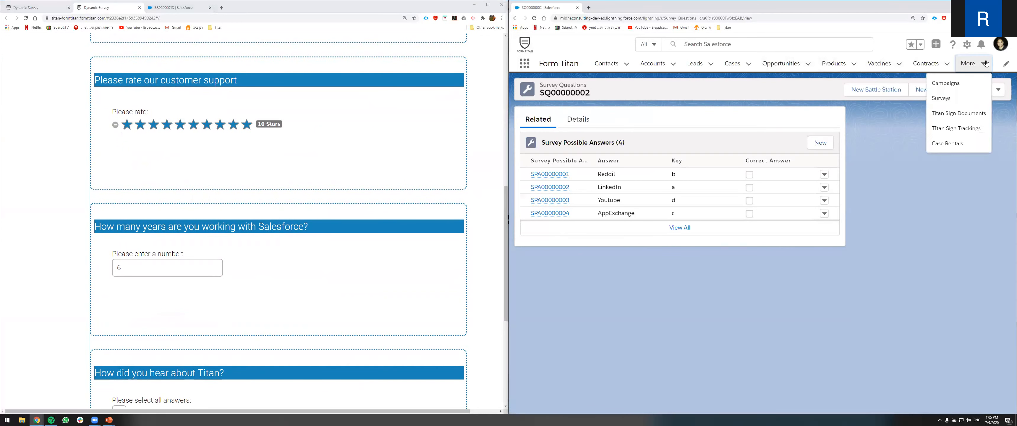
pyautogui.click(941, 98)
pyautogui.click(184, 268)
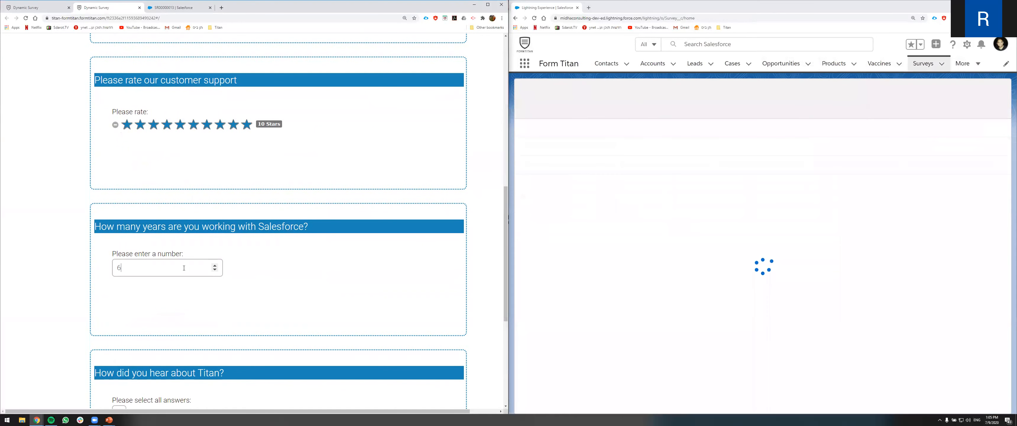
pyautogui.click(215, 265)
pyautogui.click(215, 269)
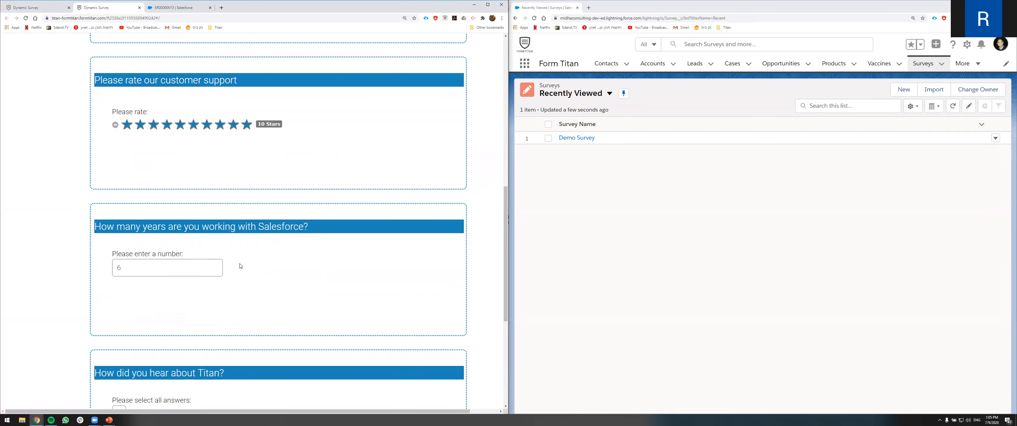
# - Switch to the Titan form editor, show all form options, and open Get From Salesforce under Salesforce integration
pyautogui.scroll(-5, 239, 270)
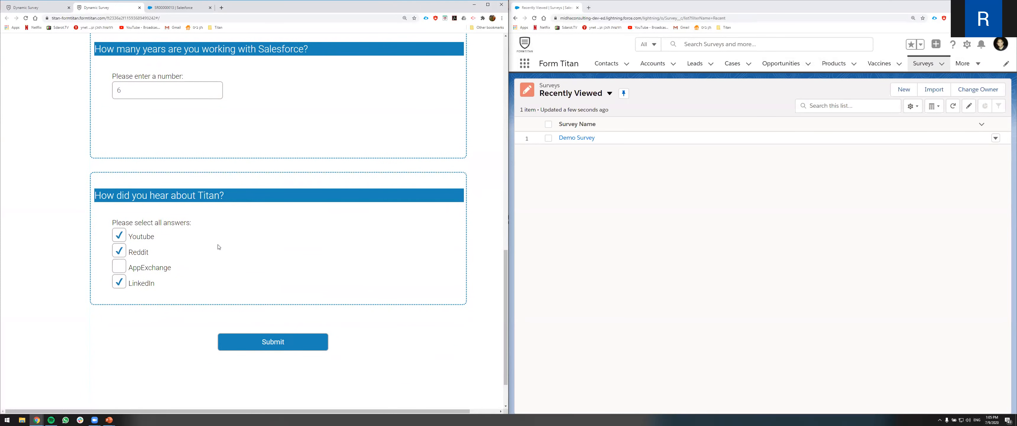
pyautogui.click(46, 6)
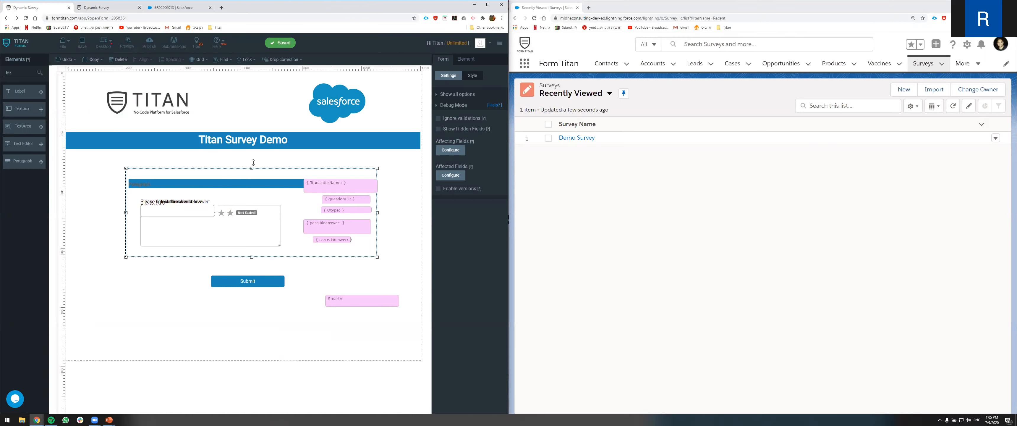
pyautogui.click(465, 75)
pyautogui.click(457, 77)
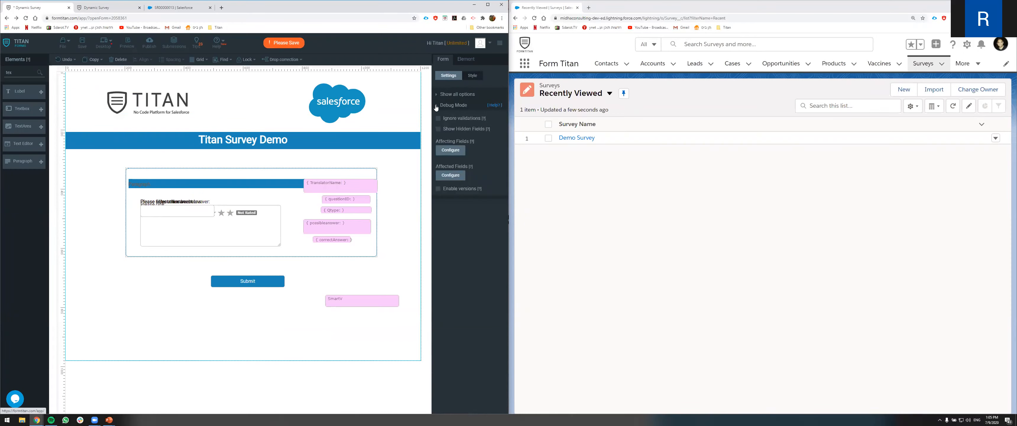
pyautogui.click(435, 107)
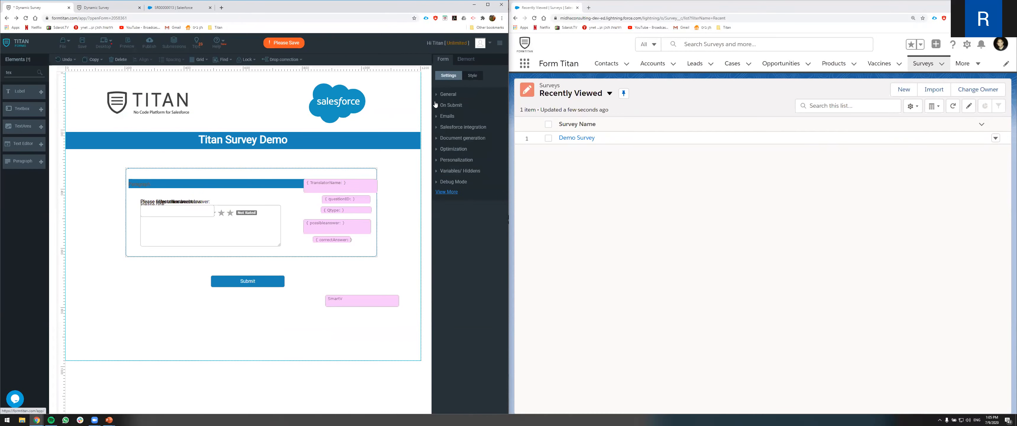
pyautogui.click(440, 139)
pyautogui.click(446, 182)
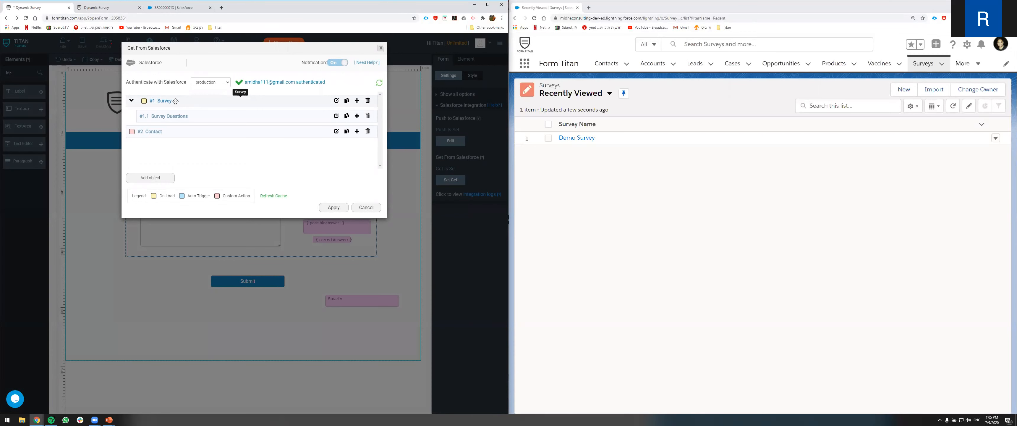
# - Open the Demo Survey record's related questions and responses in Salesforce, then close the Get From Salesforce dialog
pyautogui.click(764, 95)
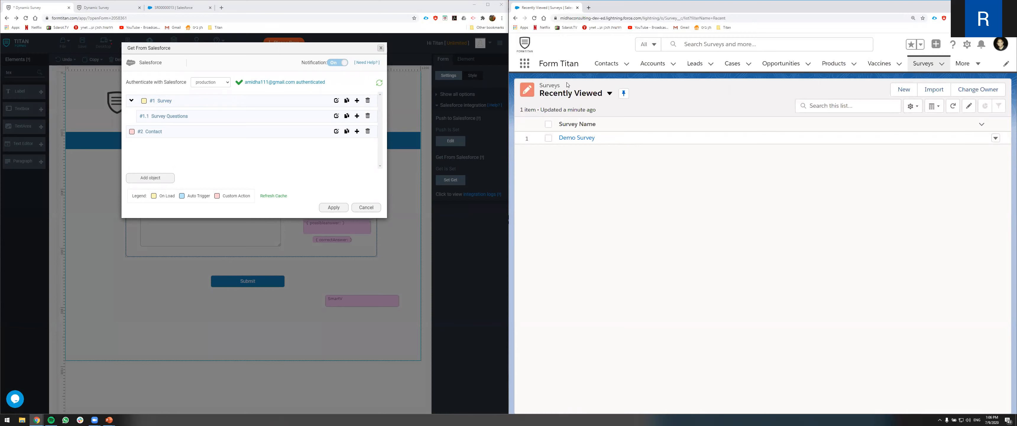
pyautogui.click(580, 138)
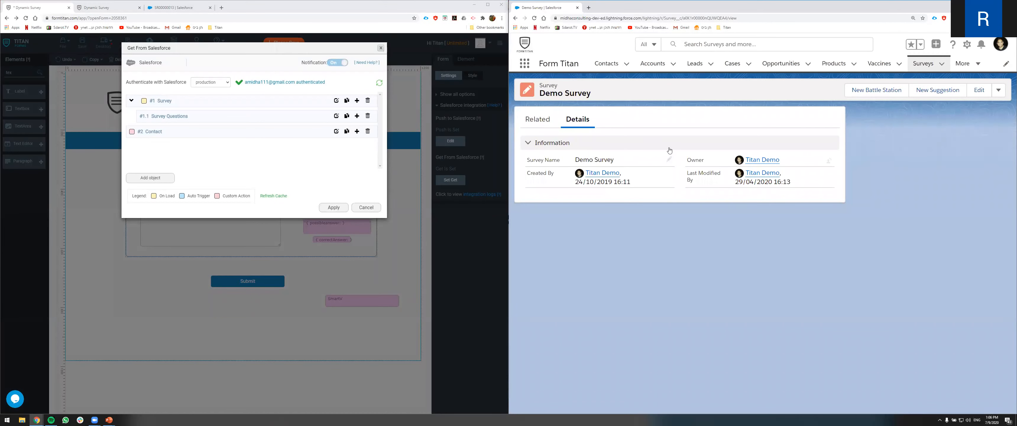
pyautogui.click(547, 124)
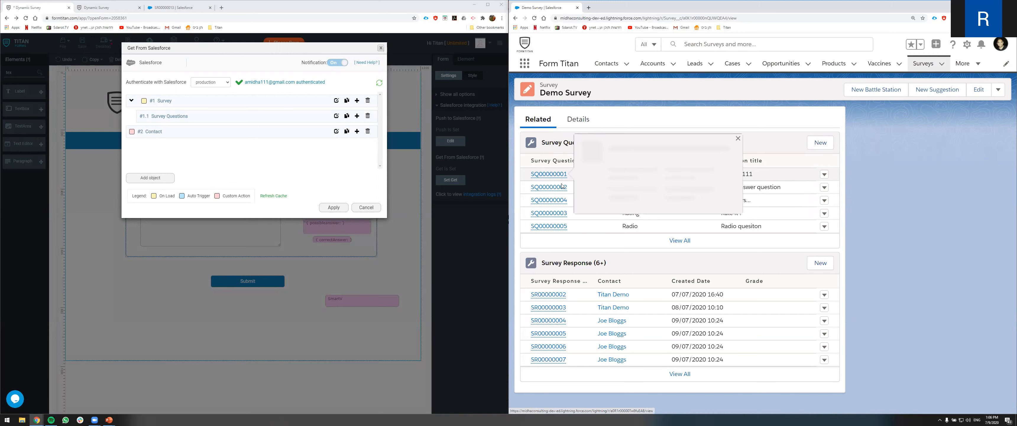
pyautogui.moveTo(560, 228)
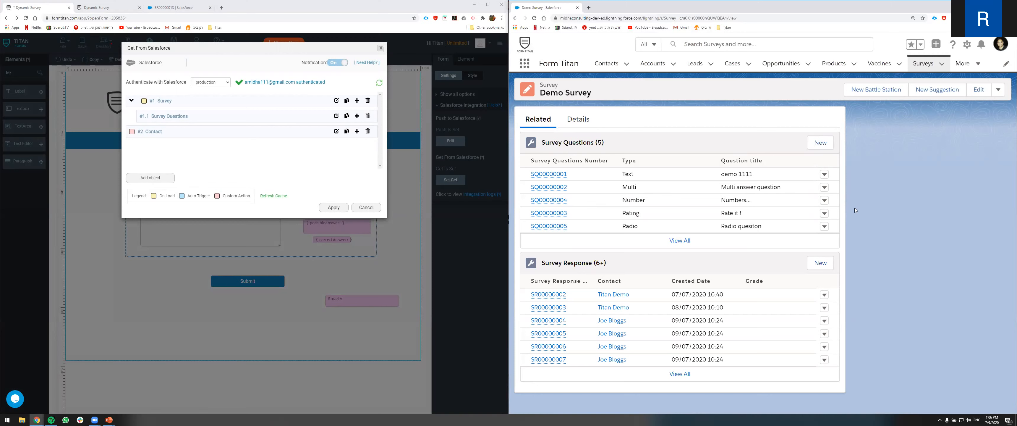
pyautogui.click(378, 50)
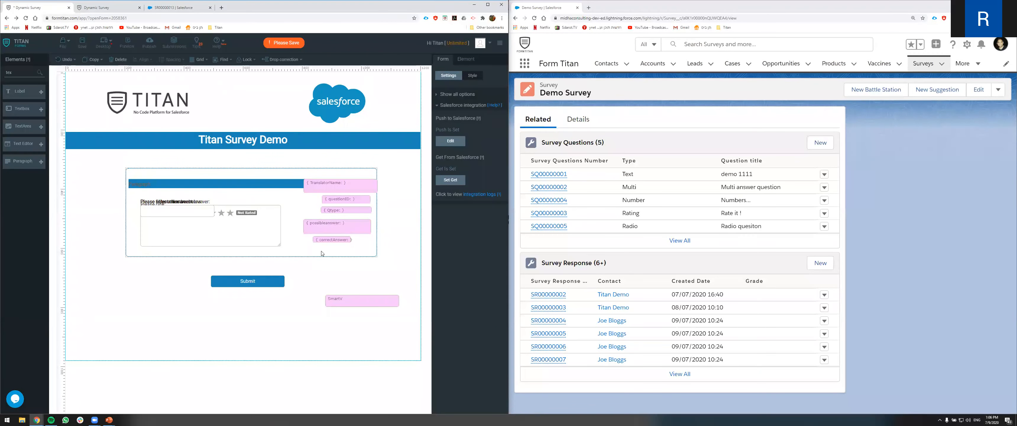
# - Return to the survey page and scroll through the submitted answers
pyautogui.click(115, 8)
pyautogui.scroll(8, 197, 158)
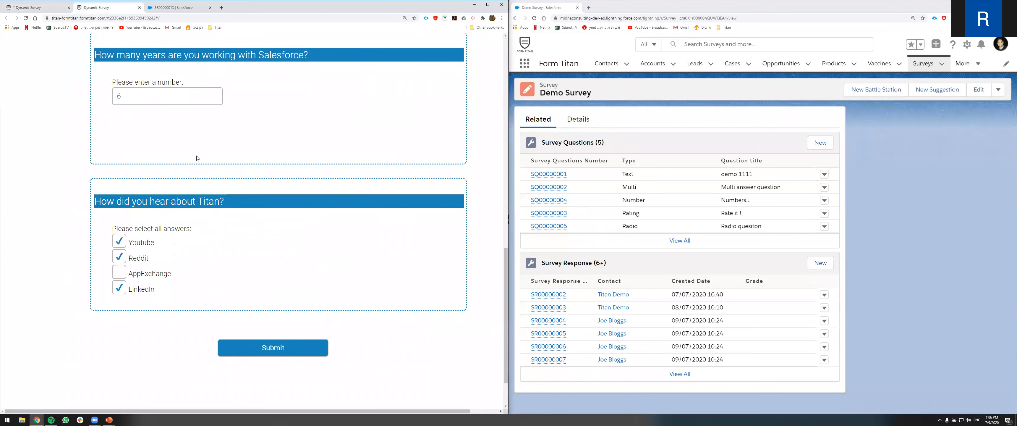
pyautogui.scroll(6, 198, 158)
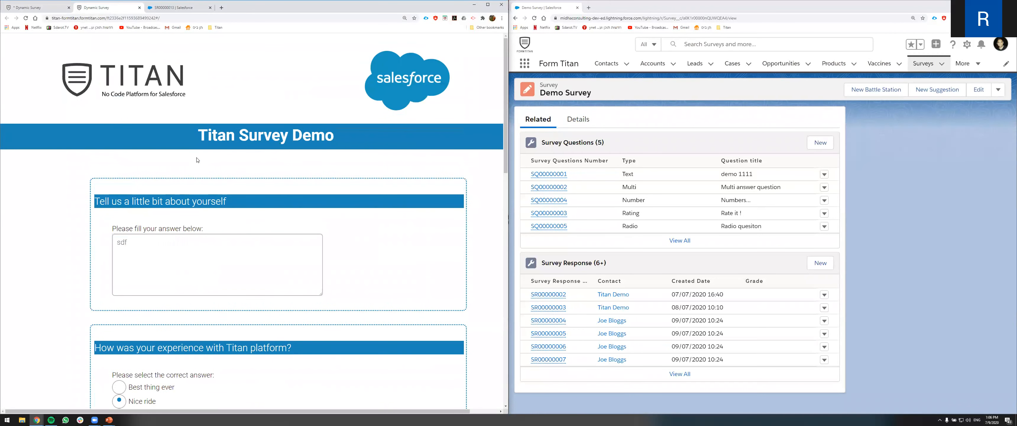
pyautogui.scroll(-1, 197, 160)
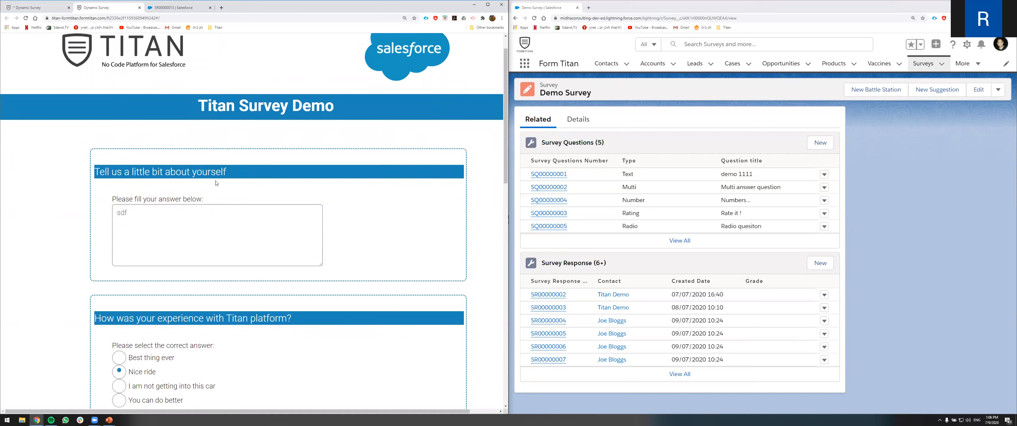
pyautogui.scroll(-1, 216, 180)
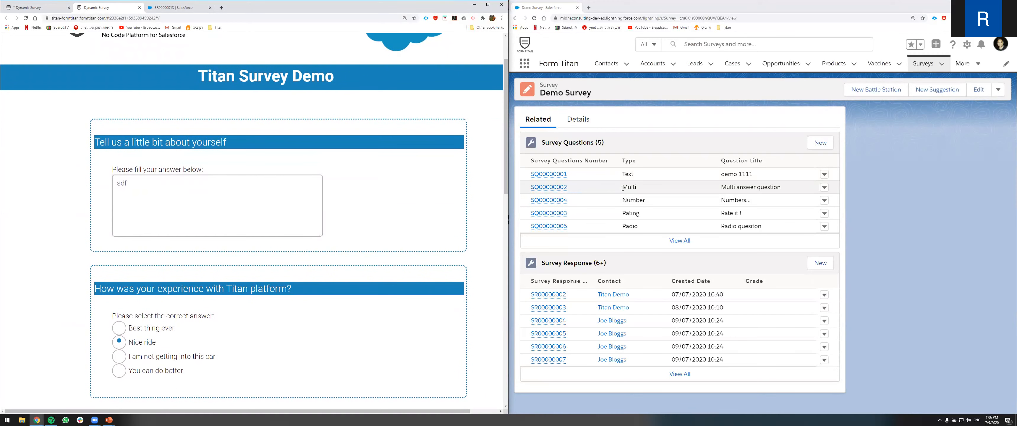
pyautogui.scroll(-5, 129, 237)
pyautogui.scroll(-4, 253, 243)
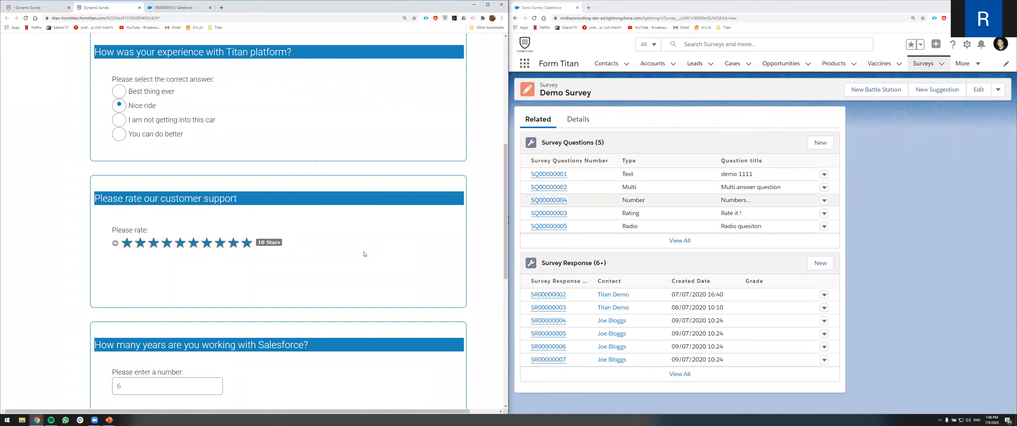
pyautogui.scroll(-5, 355, 253)
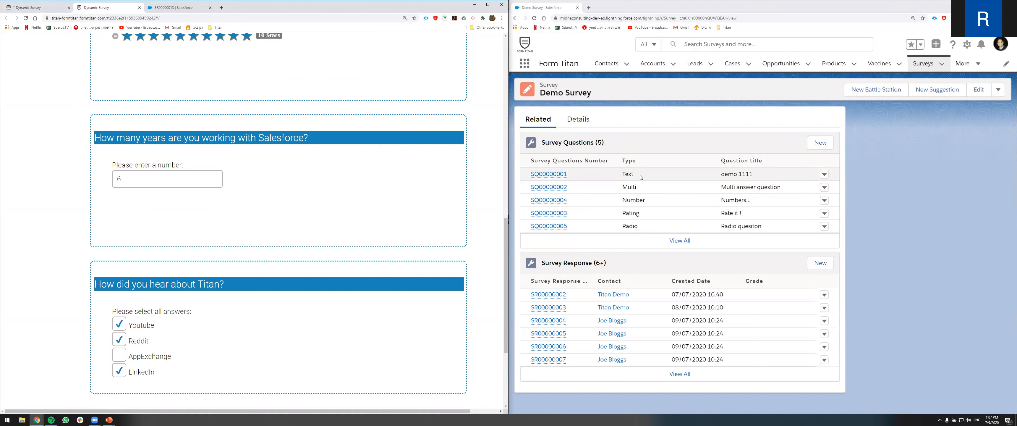
# - Select the Qtype field in the editor and review its conditioning rules and Rule #1's field result options
pyautogui.click(45, 12)
pyautogui.click(338, 211)
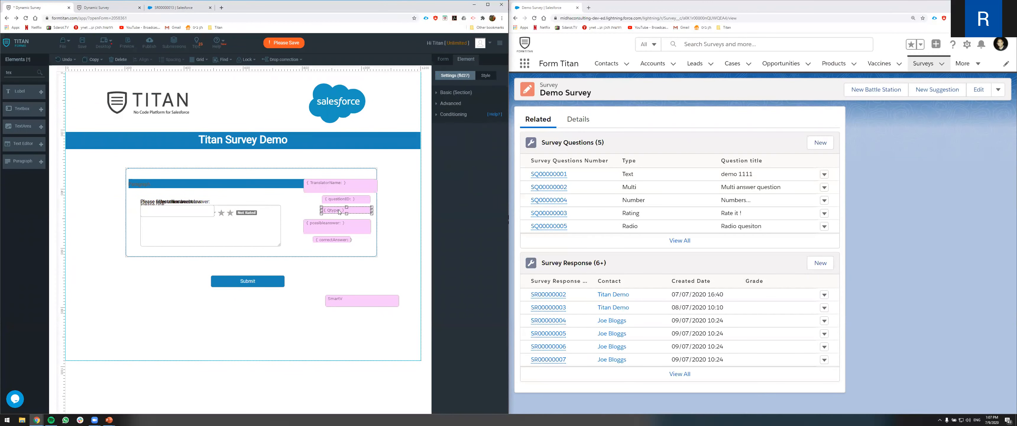
pyautogui.click(444, 114)
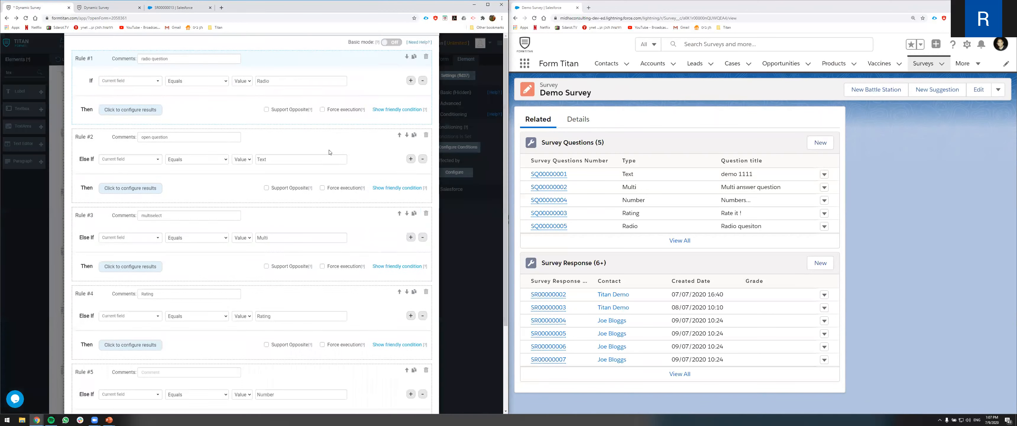
pyautogui.click(301, 99)
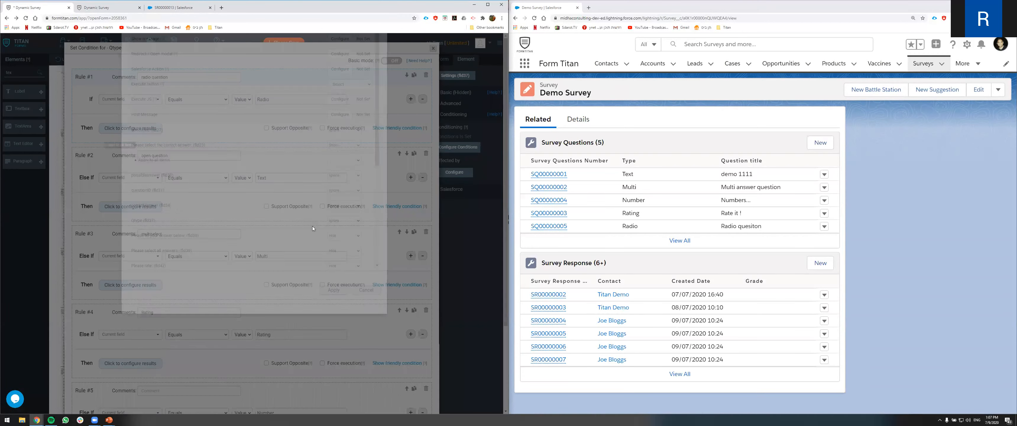
pyautogui.scroll(-2, 316, 262)
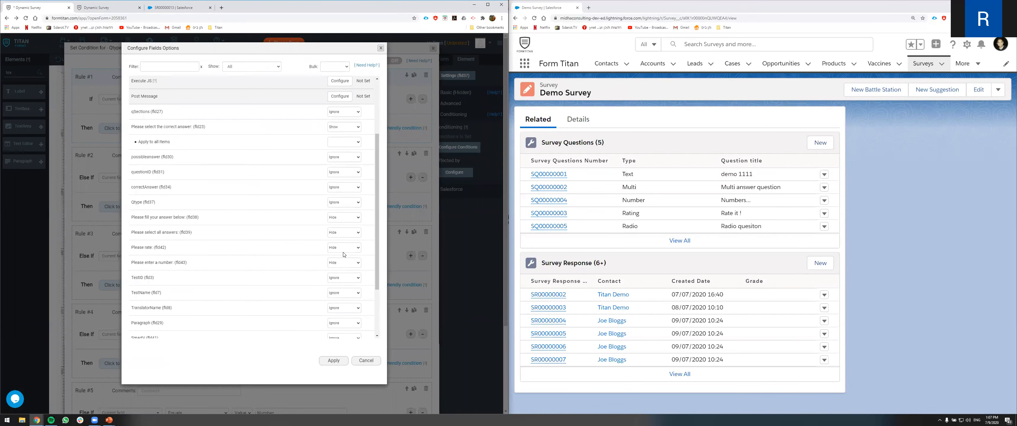
pyautogui.scroll(-2, 334, 246)
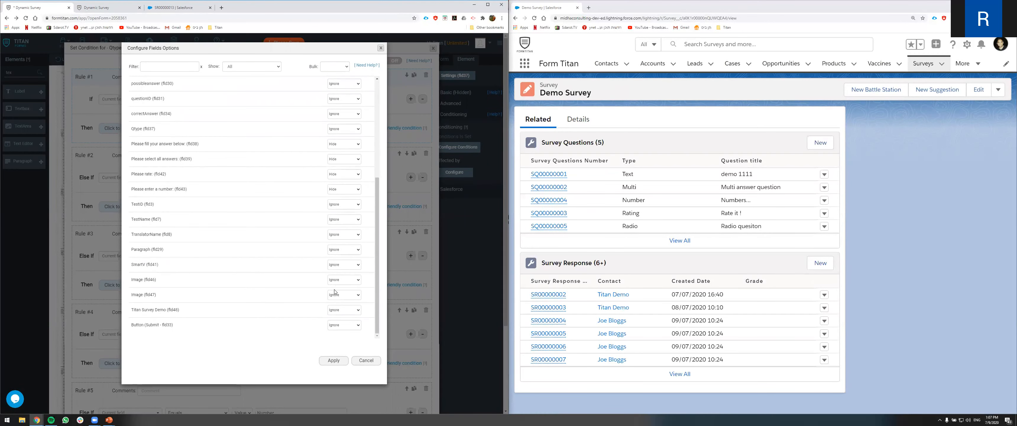
pyautogui.scroll(4, 304, 177)
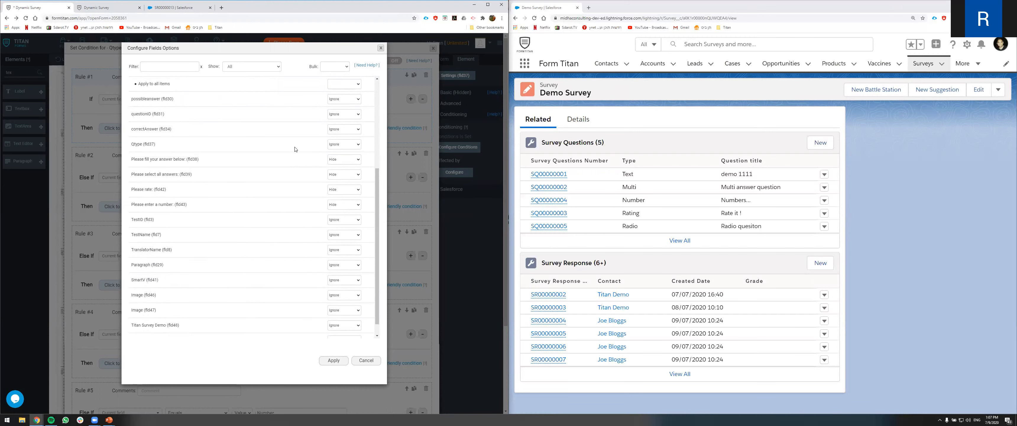
# - Filter Rule #1's field result options to show only mapped fields, then cancel the dialog
pyautogui.moveTo(136, 112)
pyautogui.mouseDown()
pyautogui.moveTo(211, 114)
pyautogui.moveTo(133, 114)
pyautogui.mouseUp()
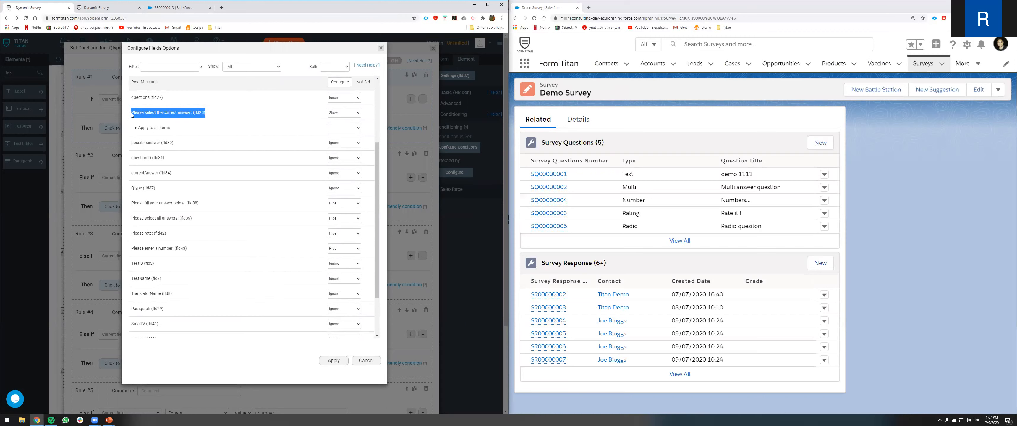
pyautogui.scroll(3, 230, 79)
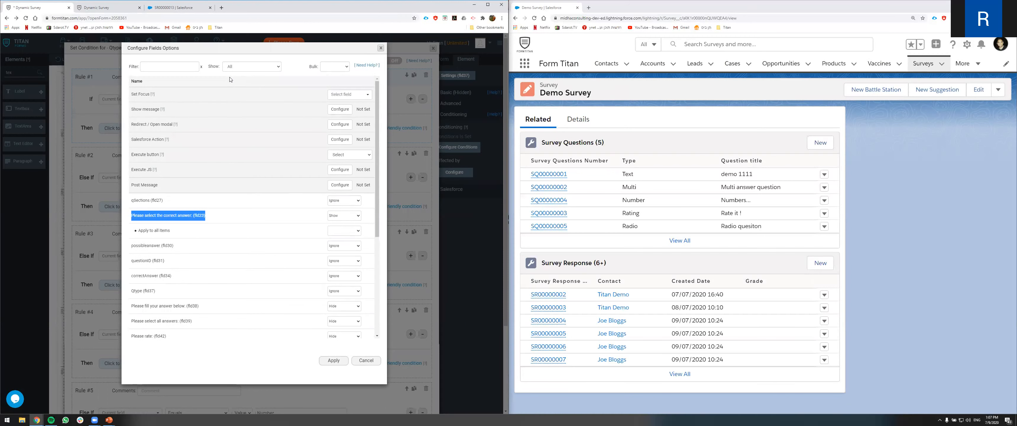
pyautogui.click(236, 68)
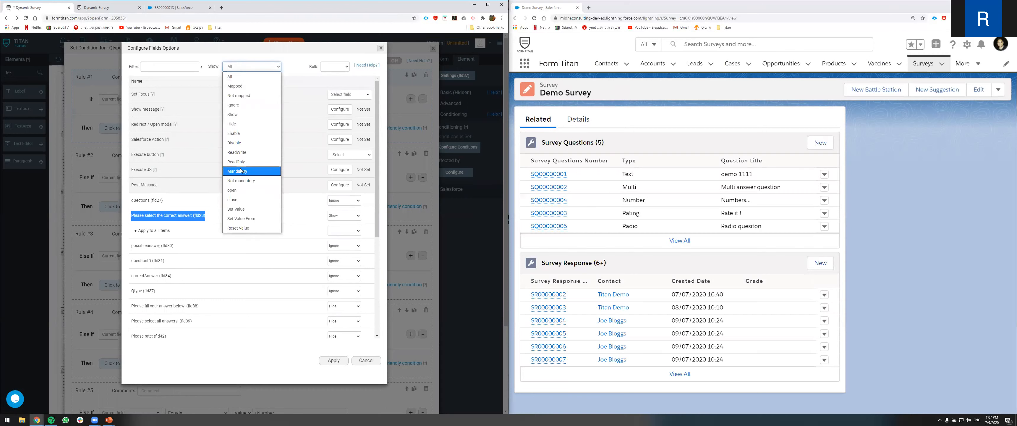
pyautogui.click(247, 86)
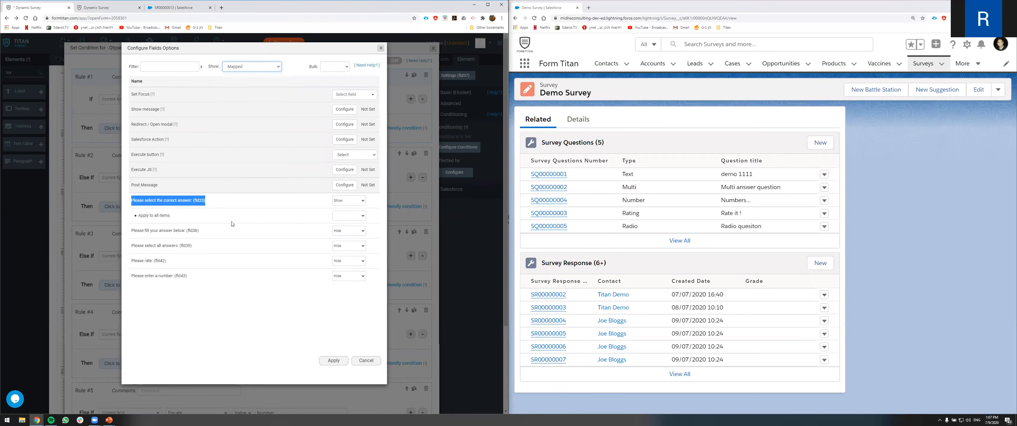
pyautogui.click(210, 203)
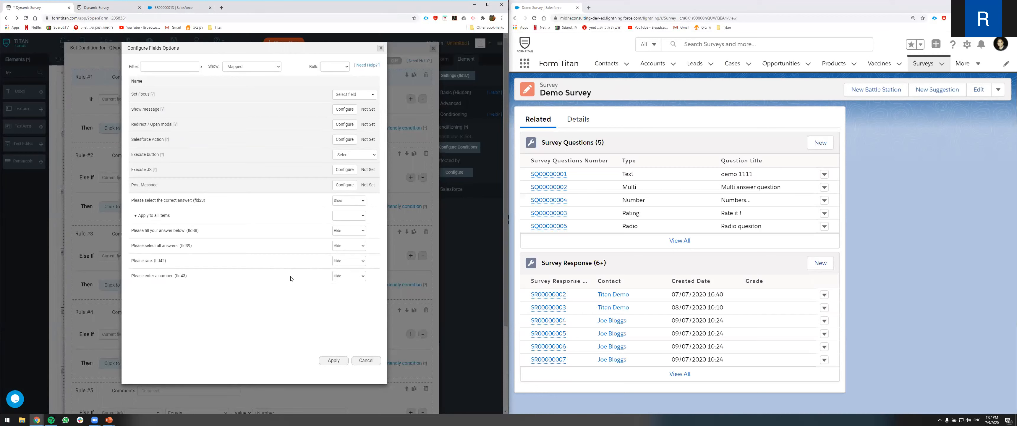
pyautogui.click(365, 360)
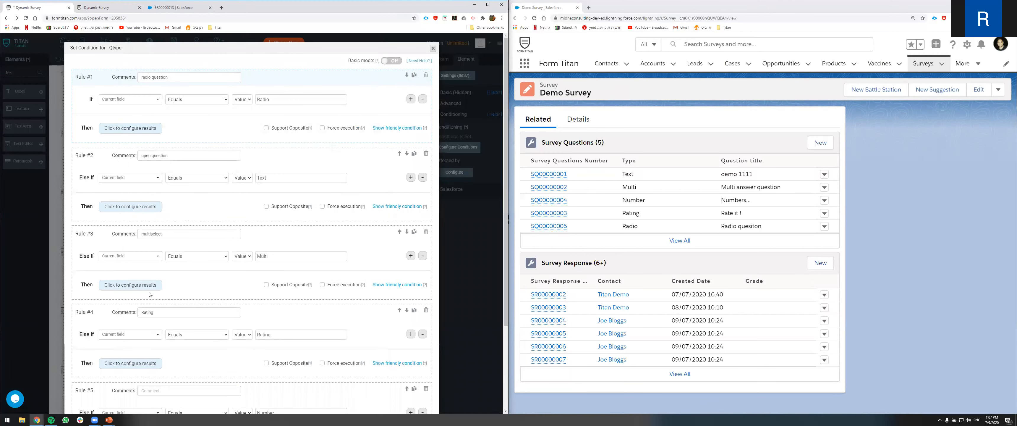
# - Open the Rating rule's field result options, filter them to mapped fields, and cancel
pyautogui.scroll(-2, 149, 294)
pyautogui.click(143, 304)
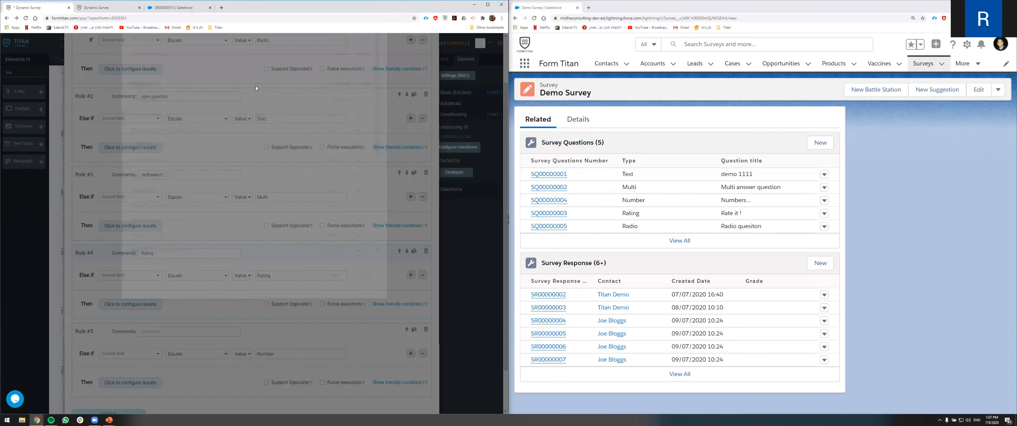
pyautogui.click(252, 66)
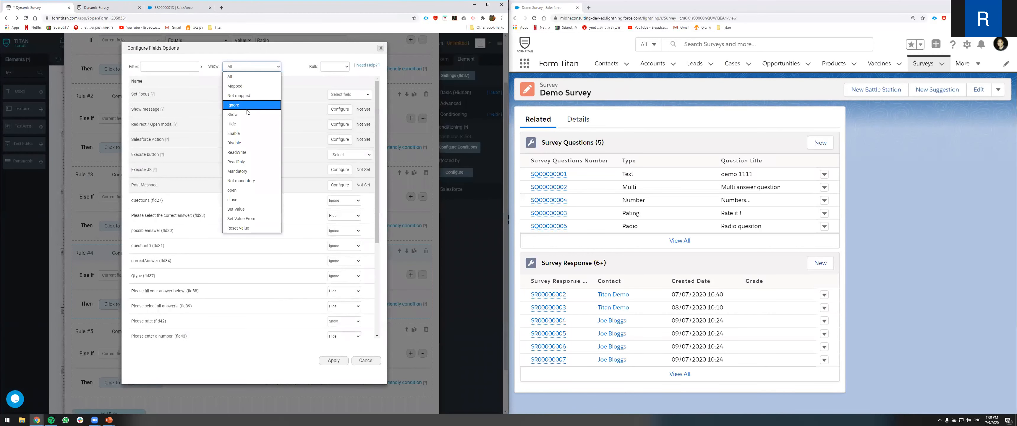
pyautogui.click(242, 87)
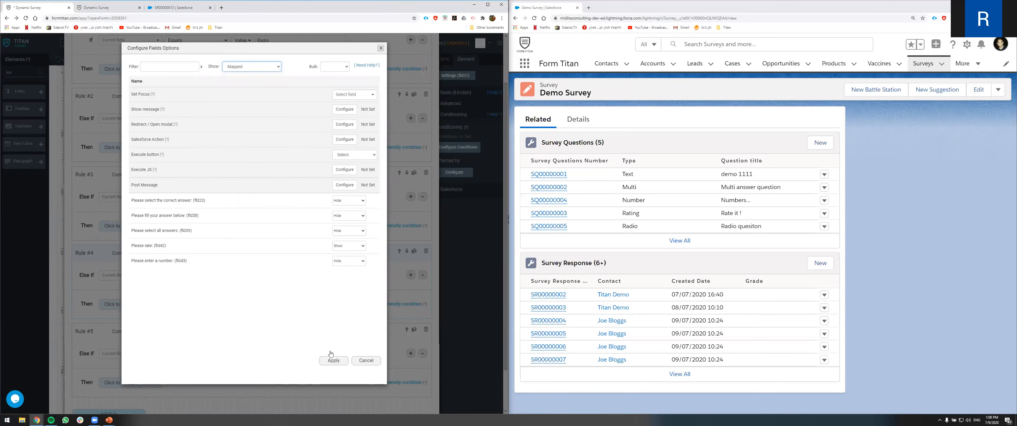
pyautogui.click(362, 361)
# - Close the condition editor and expand the form's Debug Mode settings
pyautogui.scroll(-2, 363, 358)
pyautogui.click(417, 390)
pyautogui.click(439, 62)
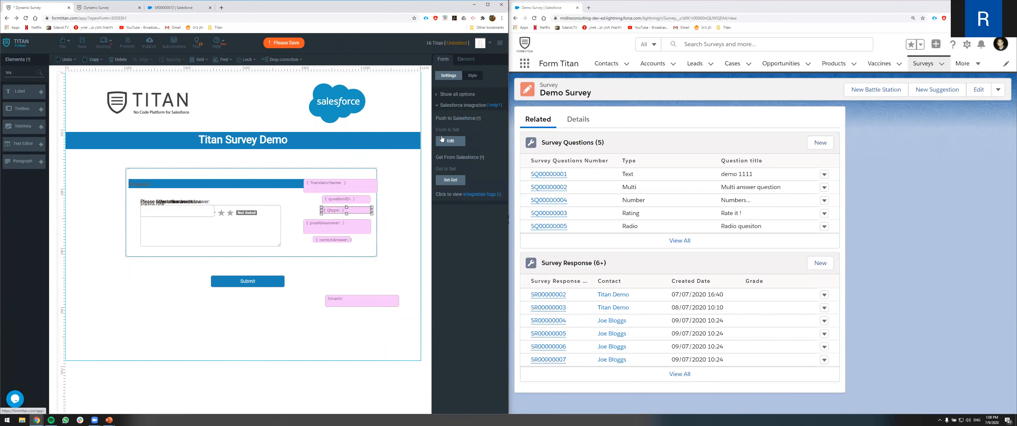
pyautogui.click(437, 105)
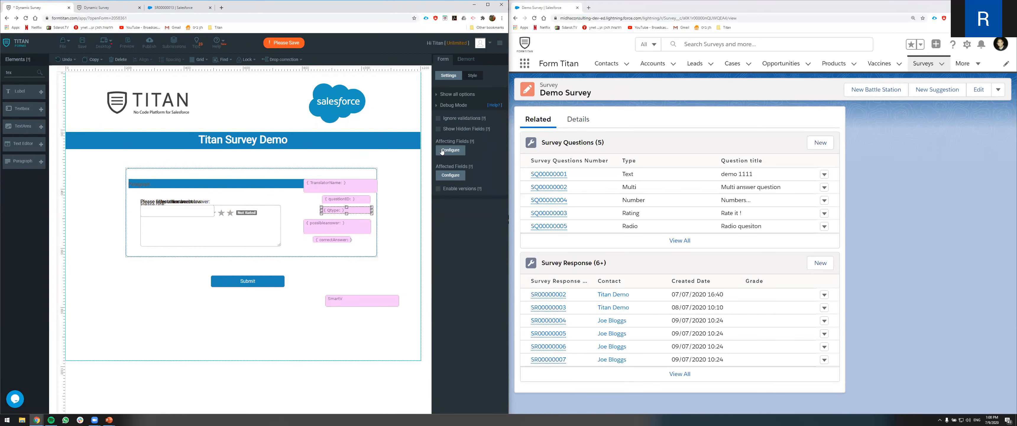
# - Reload the survey page and log in with the saved email address
pyautogui.click(82, 45)
pyautogui.click(104, 8)
pyautogui.click(26, 18)
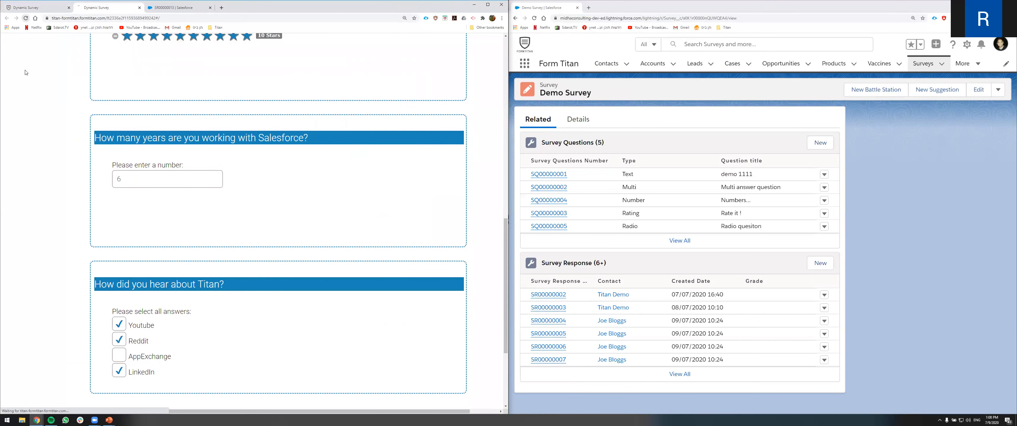
pyautogui.click(188, 182)
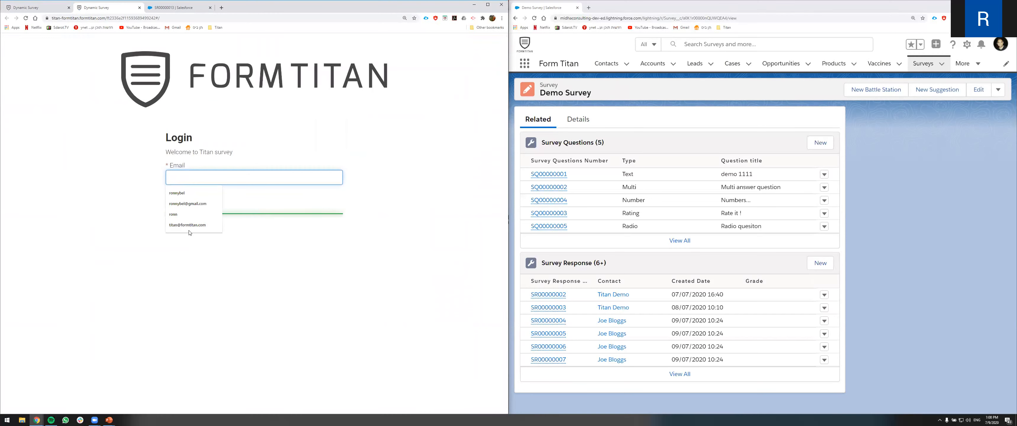
pyautogui.click(190, 226)
pyautogui.click(181, 199)
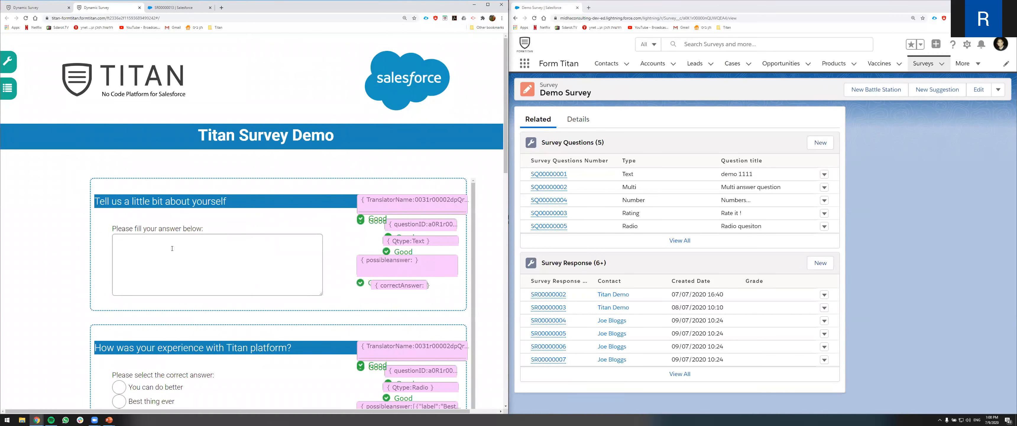
# - Scroll through the debug view of the survey and inspect the experience question's possible answers data
pyautogui.scroll(-2, 174, 248)
pyautogui.scroll(2, 325, 240)
pyautogui.scroll(-1, 276, 243)
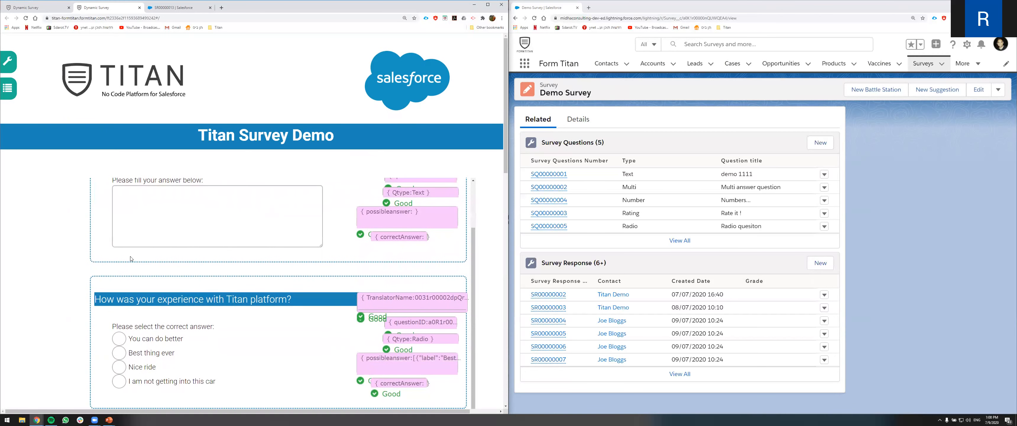
pyautogui.scroll(-3, 130, 259)
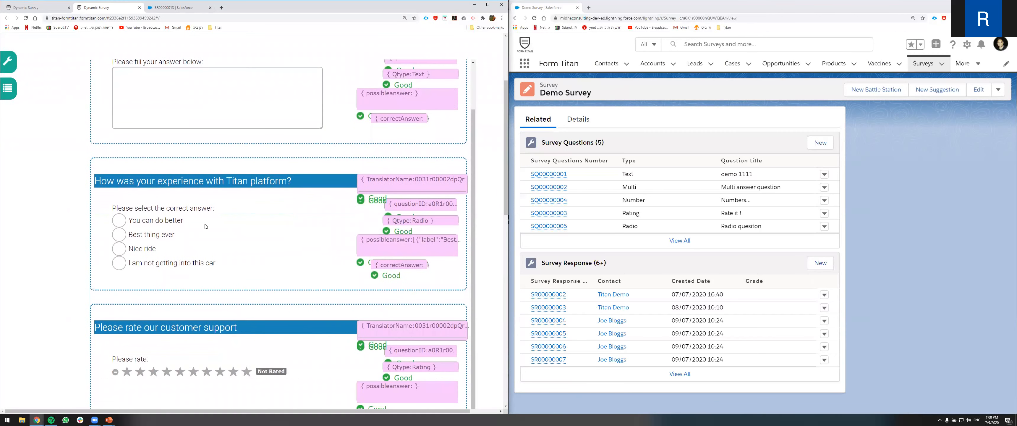
pyautogui.moveTo(124, 181); pyautogui.dragTo(258, 181)
pyautogui.tripleClick(261, 183)
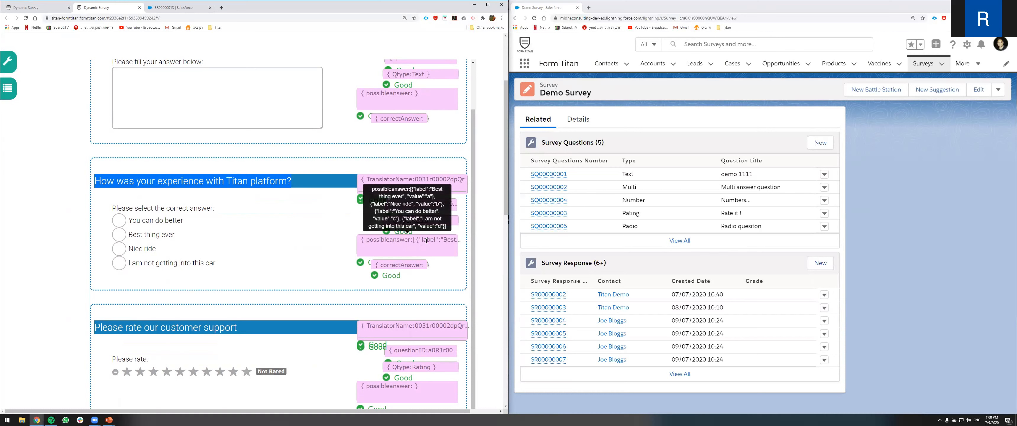
# - Select "Best thing ever" as the answer to the Titan platform experience question
pyautogui.moveTo(173, 236); pyautogui.dragTo(140, 236)
pyautogui.doubleClick(139, 236)
pyautogui.doubleClick(140, 236)
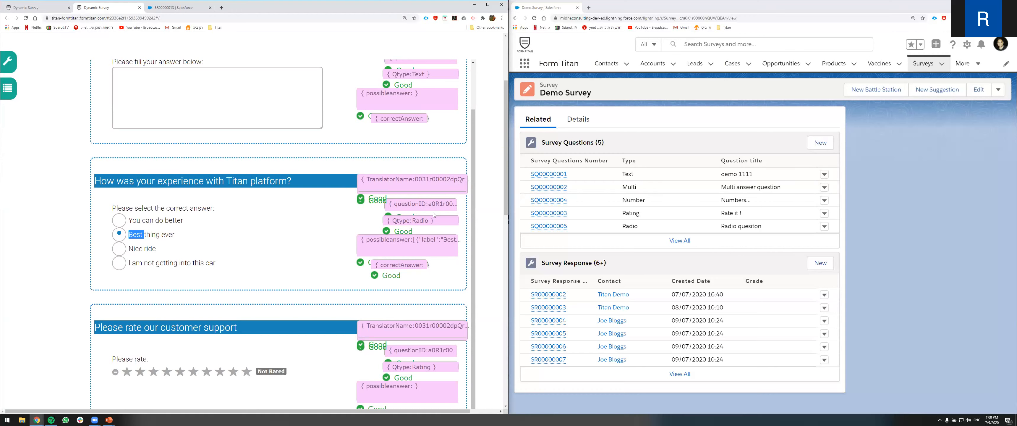
# - Open the Radio question record SQ00000005 in Salesforce and review its question body and possible answers with keys
pyautogui.click(551, 225)
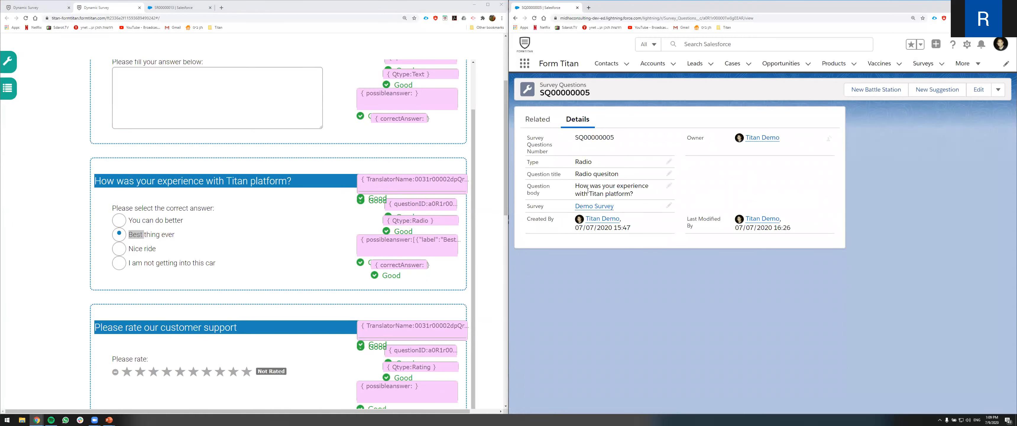
pyautogui.tripleClick(581, 187)
pyautogui.click(292, 239)
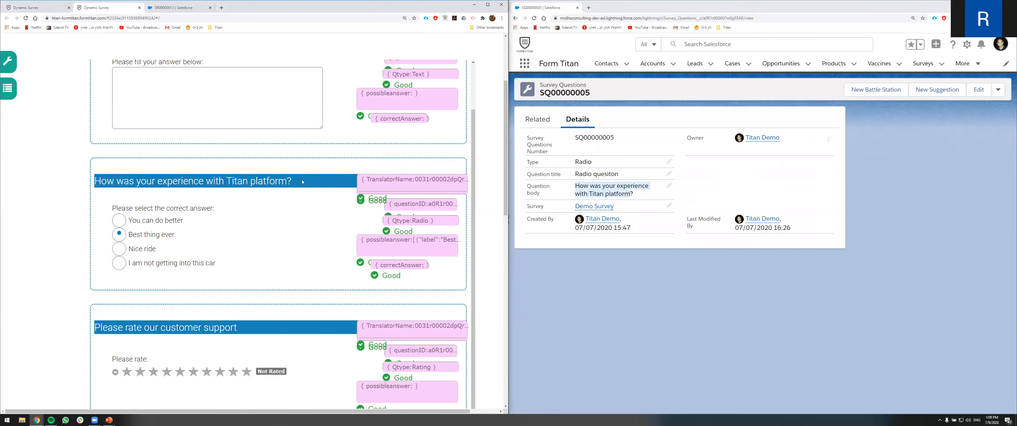
pyautogui.click(537, 119)
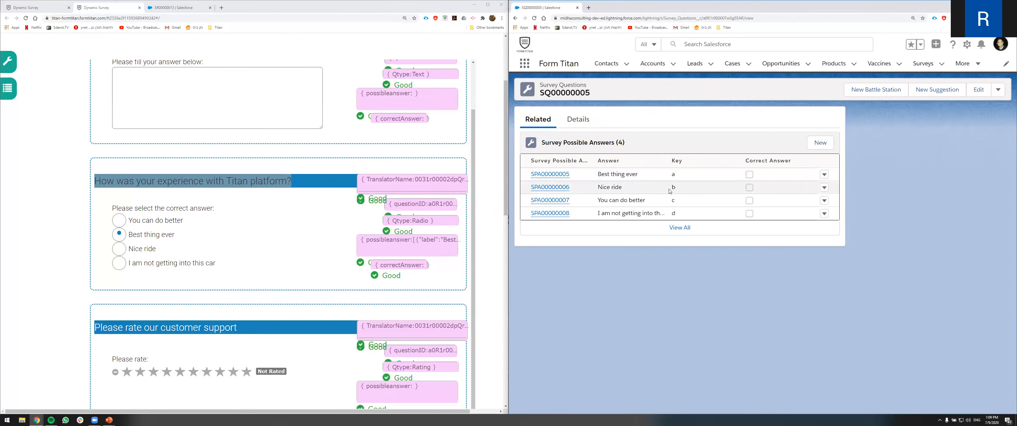
pyautogui.doubleClick(673, 174)
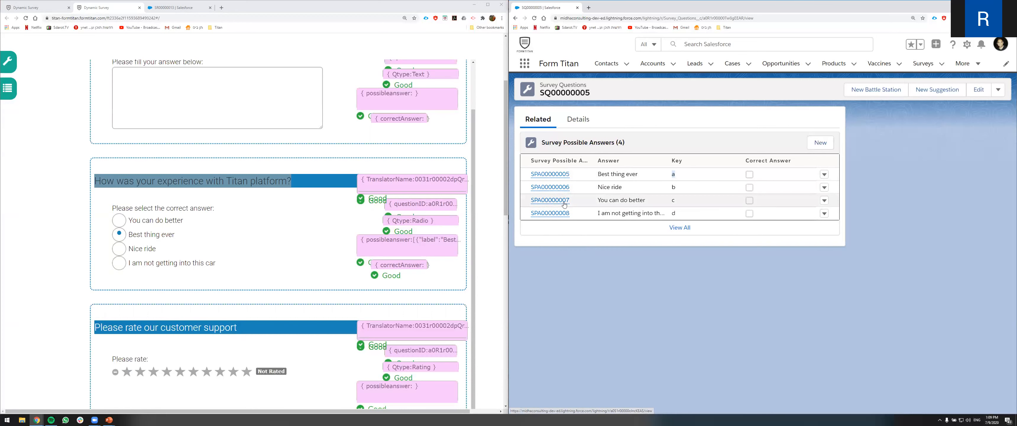
# - Tick Reddit, AppExchange and LinkedIn for how you heard about Titan, then submit the survey
pyautogui.scroll(1, 194, 225)
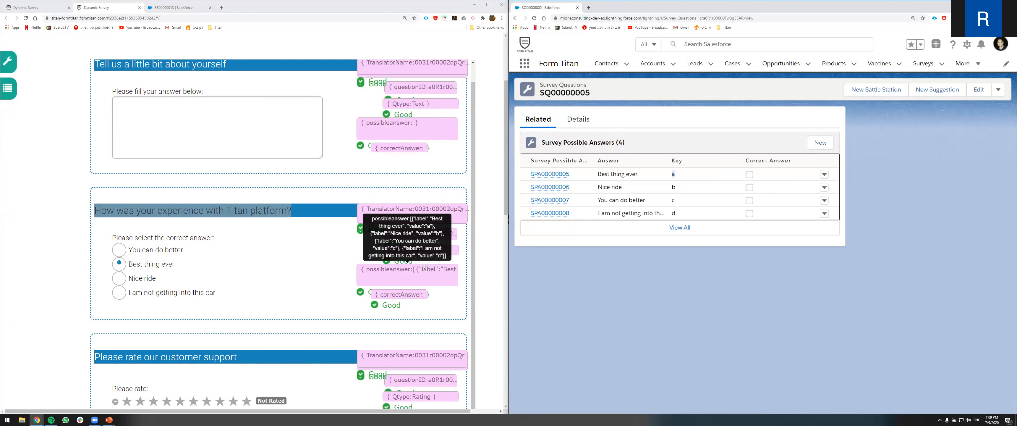
pyautogui.scroll(-10, 411, 271)
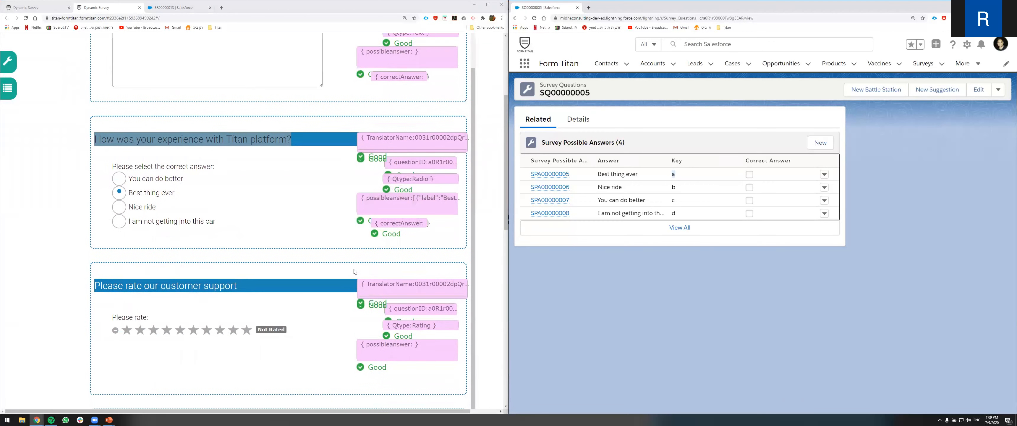
pyautogui.scroll(-2, 355, 272)
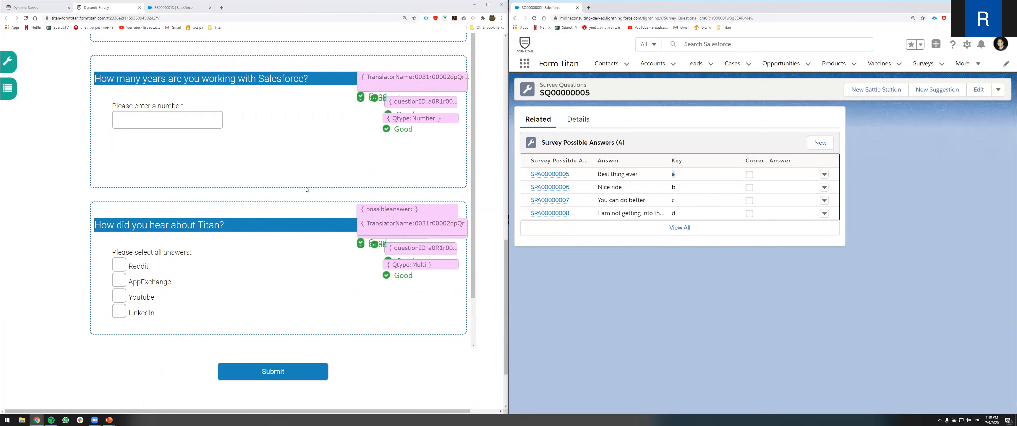
pyautogui.scroll(3, 249, 193)
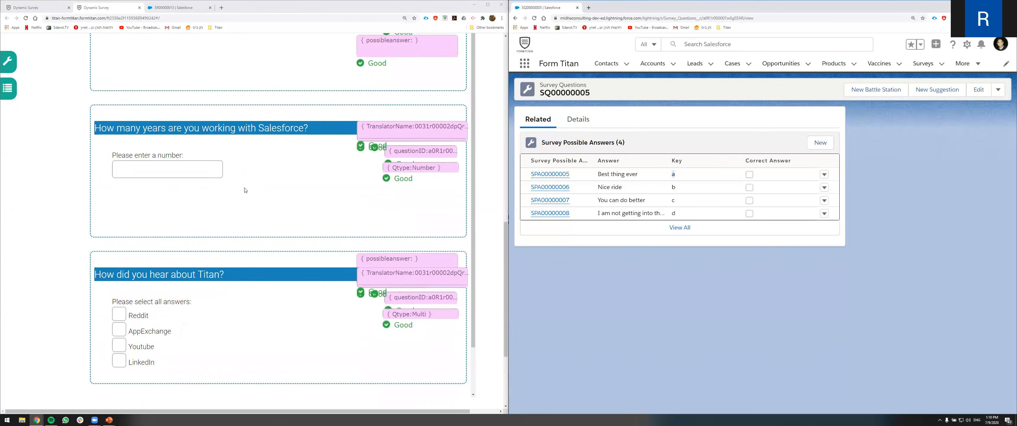
pyautogui.scroll(-3, 265, 294)
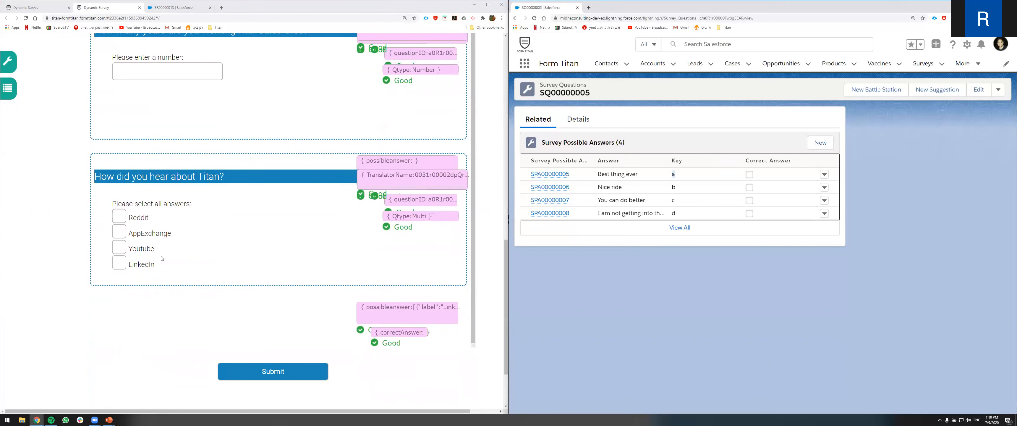
pyautogui.click(119, 216)
pyautogui.click(119, 231)
pyautogui.click(119, 262)
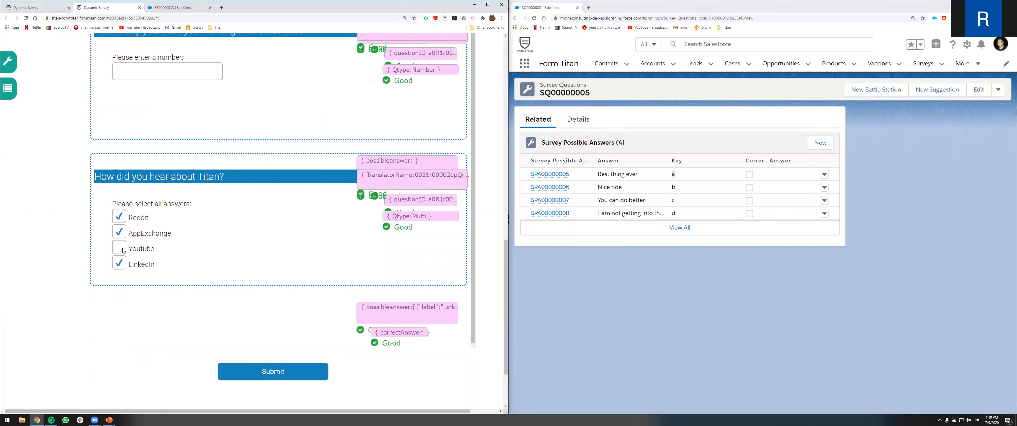
pyautogui.click(284, 371)
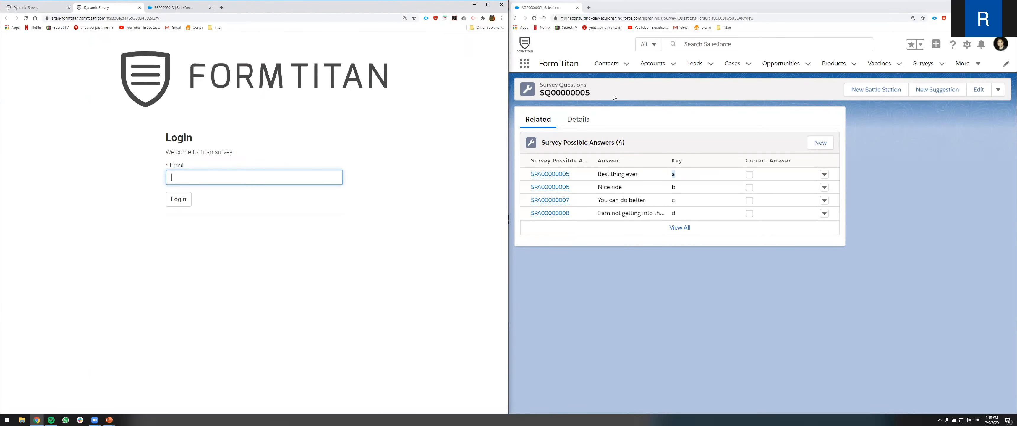
# - Return to the Demo Survey record and inspect survey response SR00000002's question responses and details
pyautogui.click(611, 94)
pyautogui.hotkey('alt', 'Left')
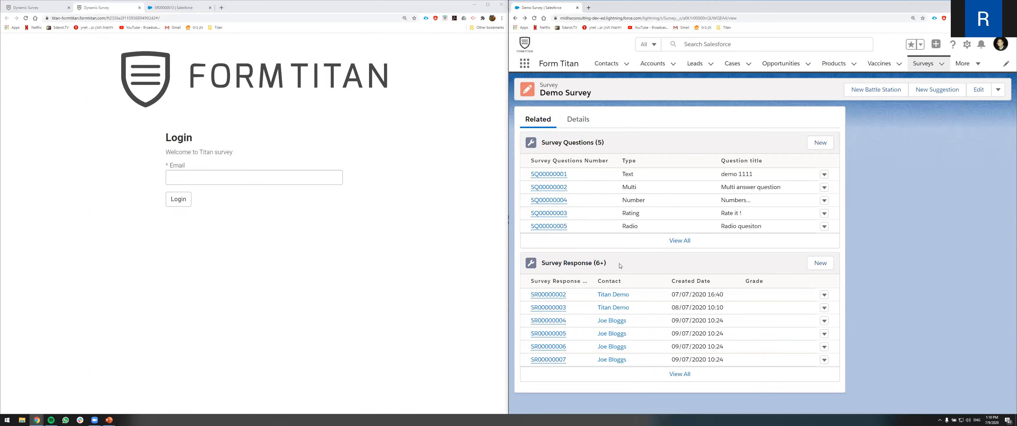
pyautogui.click(548, 294)
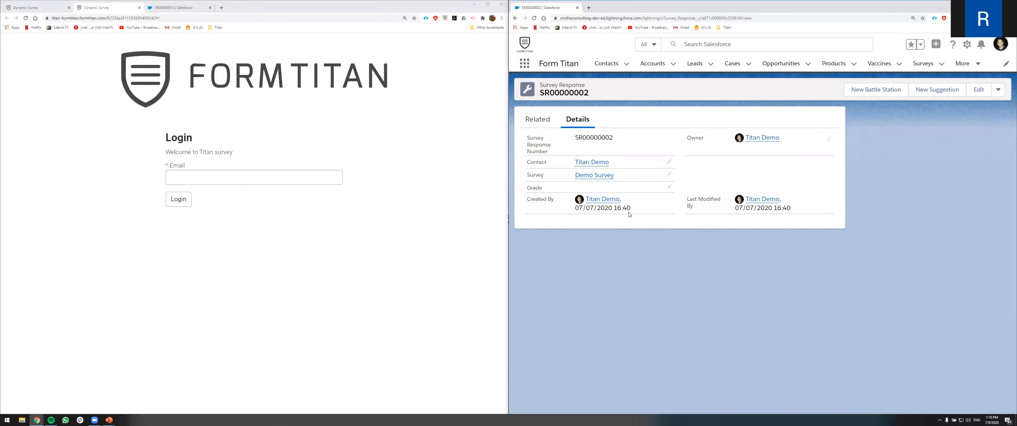
pyautogui.click(538, 118)
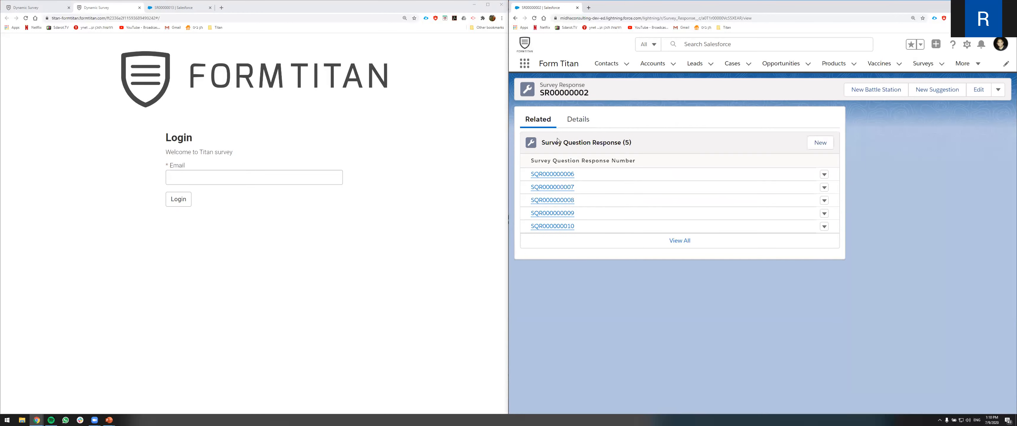
pyautogui.click(565, 175)
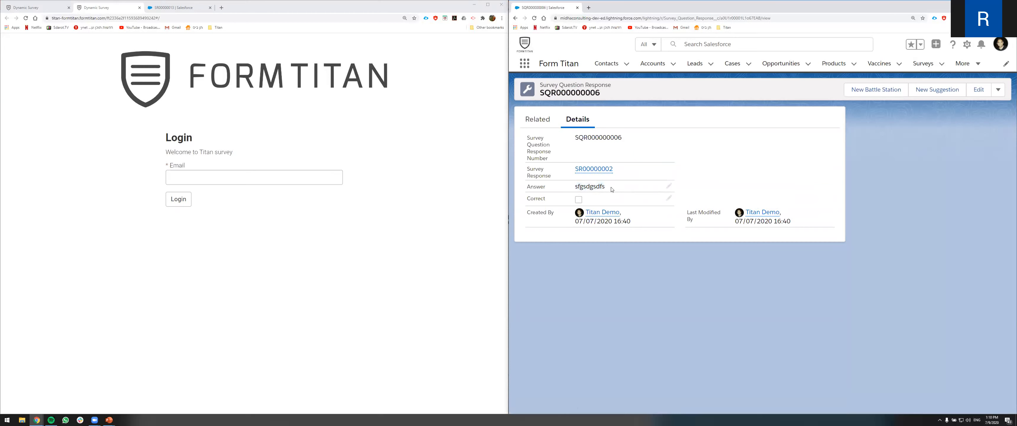
pyautogui.hotkey('alt', 'Left')
pyautogui.click(556, 209)
pyautogui.hotkey('alt', 'Left')
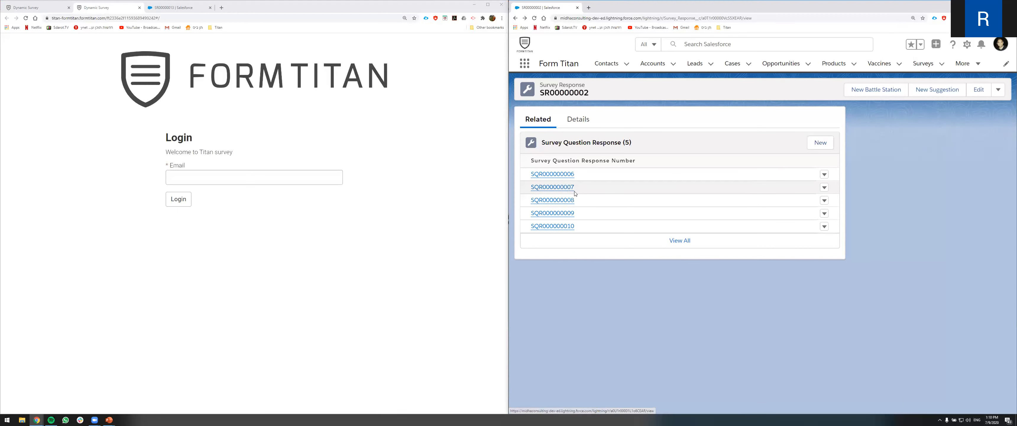
pyautogui.click(582, 121)
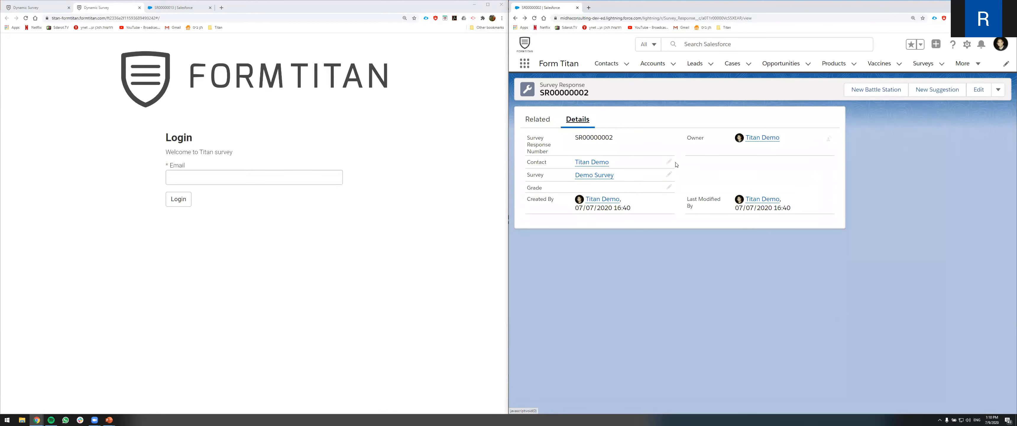
pyautogui.moveTo(529, 188); pyautogui.dragTo(543, 192)
pyautogui.click(1007, 374)
pyautogui.click(634, 242)
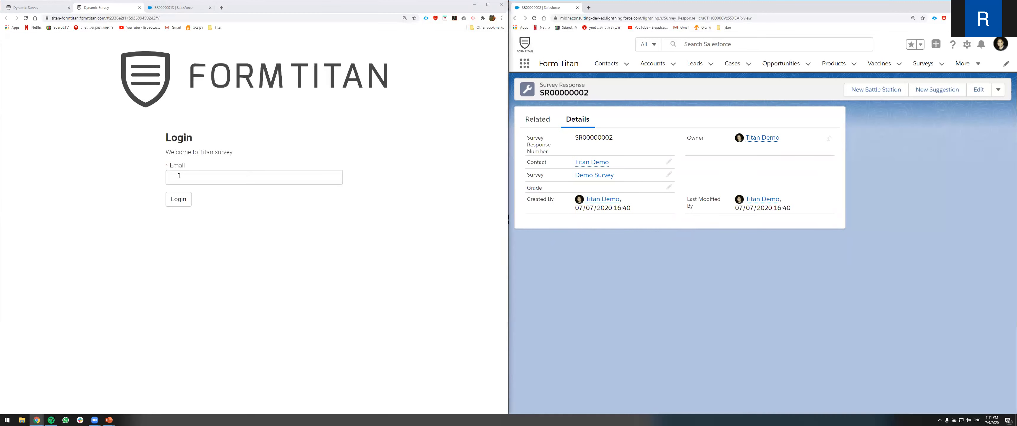
# - Reload the Titan survey page and log in through its email login form
pyautogui.click(26, 8)
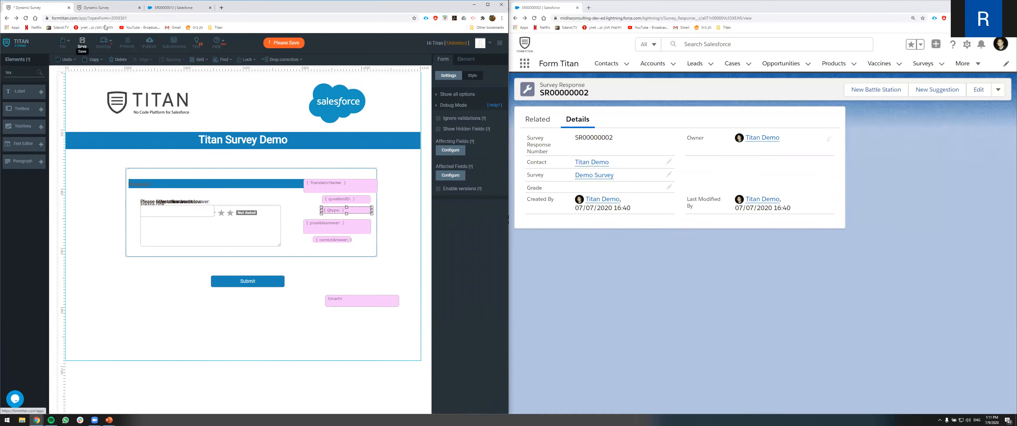
pyautogui.click(114, 8)
pyautogui.click(26, 18)
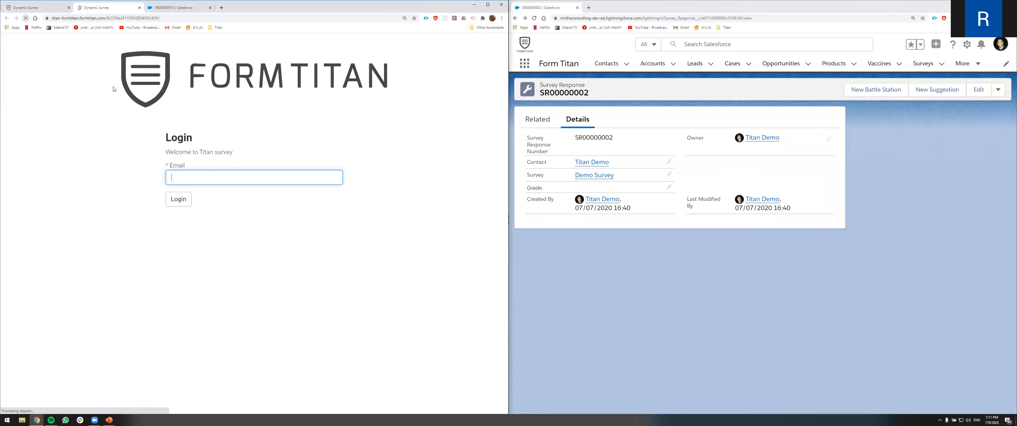
pyautogui.click(207, 179)
pyautogui.click(179, 222)
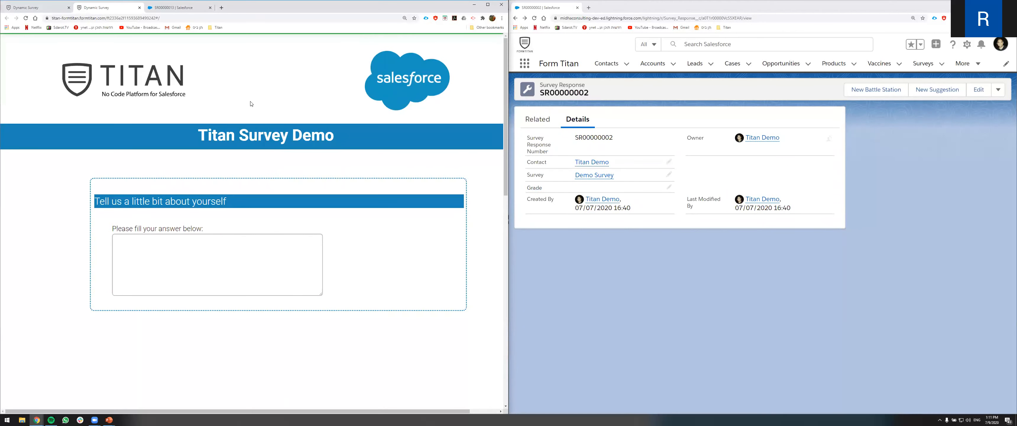
# - Answer "sd" to the tell-us-about-yourself question, pick answers for the remaining questions, and submit the survey
pyautogui.scroll(-3, 241, 160)
pyautogui.write('hi')
pyautogui.scroll(-13, 161, 189)
pyautogui.click(117, 184)
pyautogui.click(119, 215)
pyautogui.click(119, 229)
pyautogui.click(266, 291)
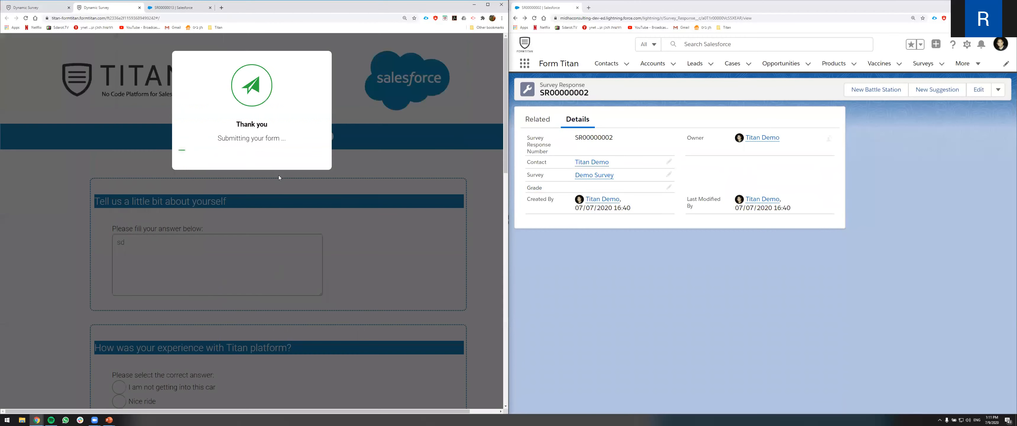
# - Open the Demo Survey's Survey Response related list in Salesforce and scroll through the listed responses
pyautogui.click(594, 174)
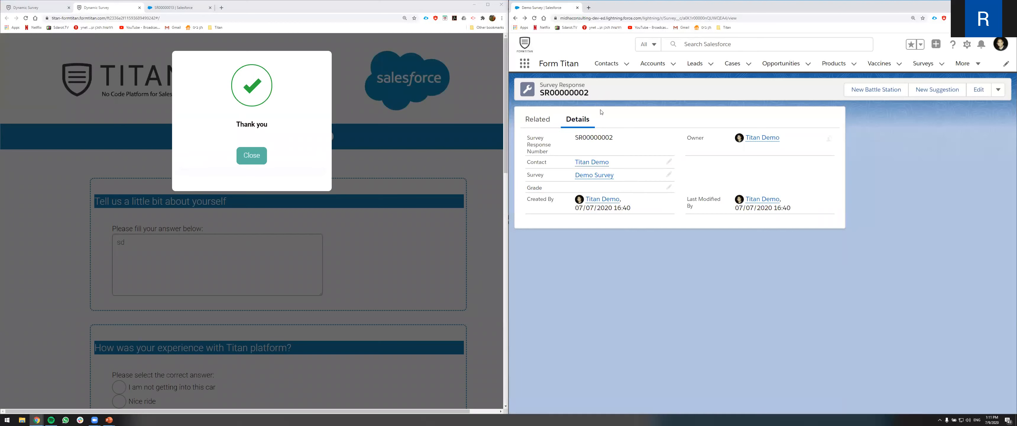
pyautogui.click(680, 375)
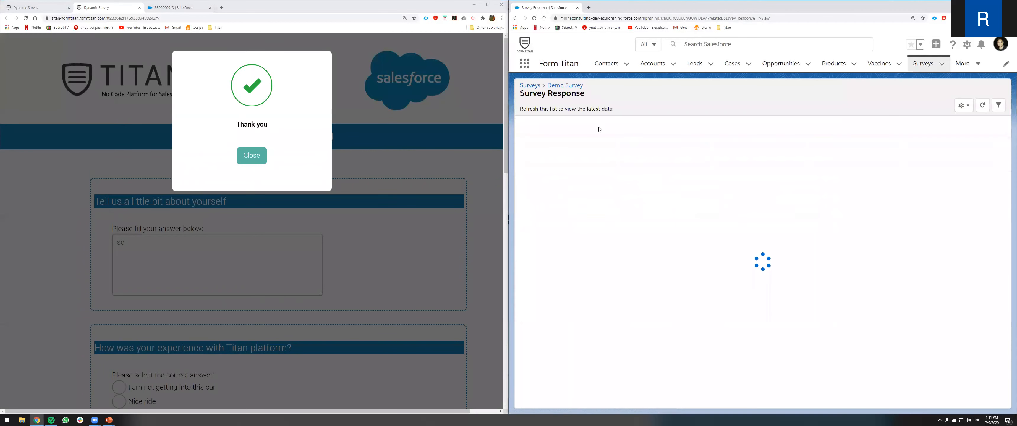
pyautogui.scroll(-1, 671, 162)
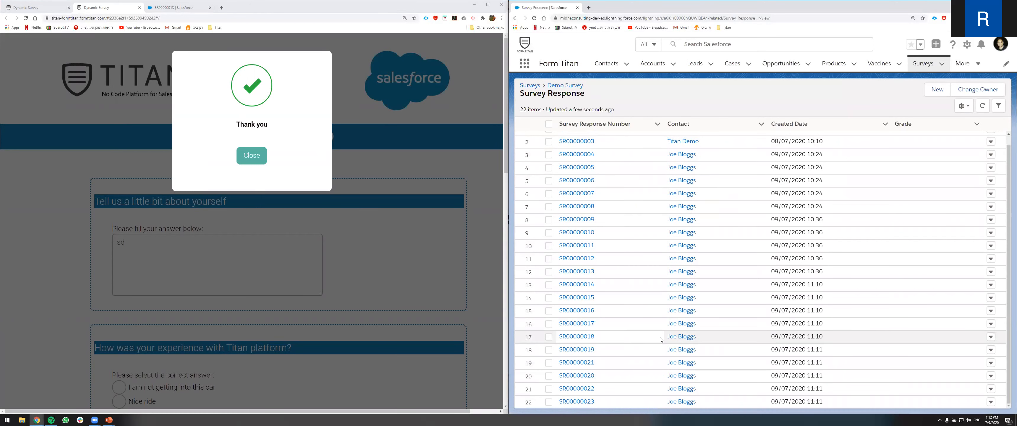
pyautogui.scroll(1, 612, 269)
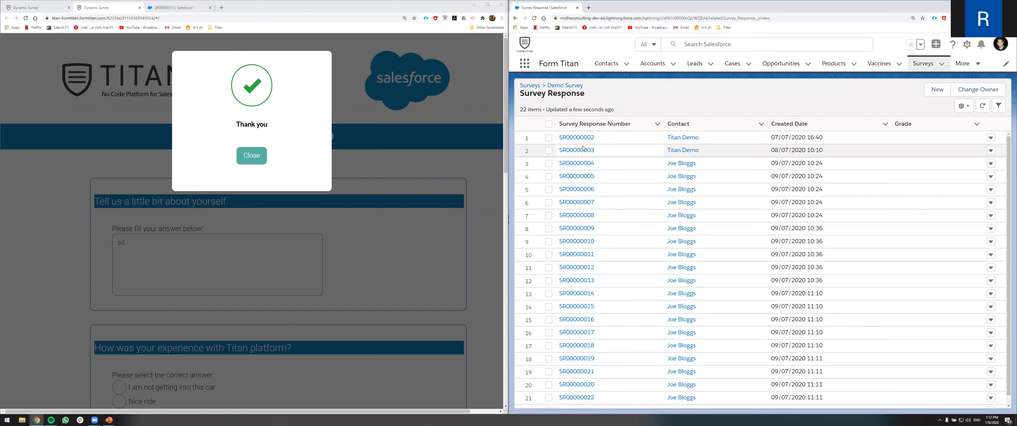
# - Open the form's Salesforce integration settings in the Titan editor and go to its integration logs
pyautogui.click(258, 154)
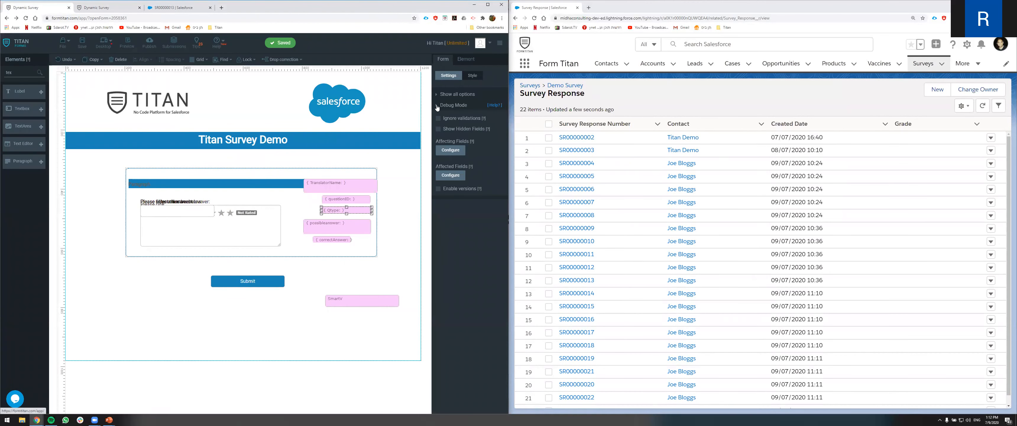
pyautogui.click(438, 127)
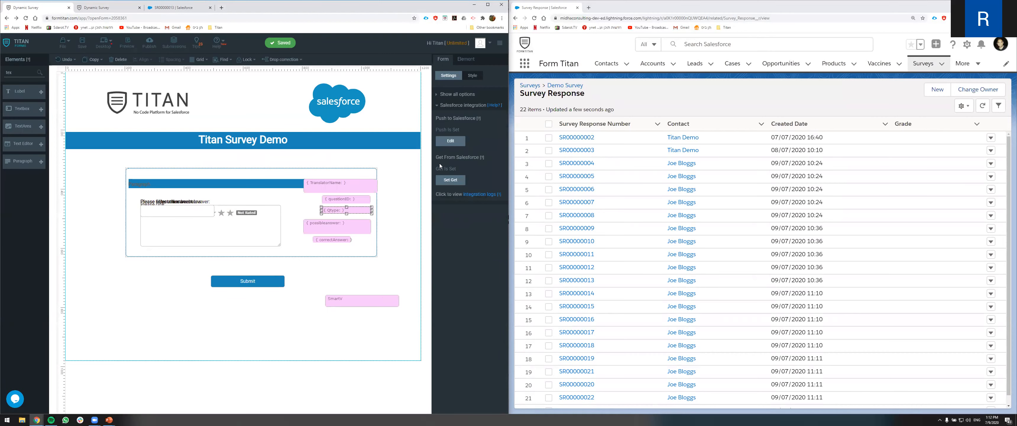
pyautogui.click(478, 194)
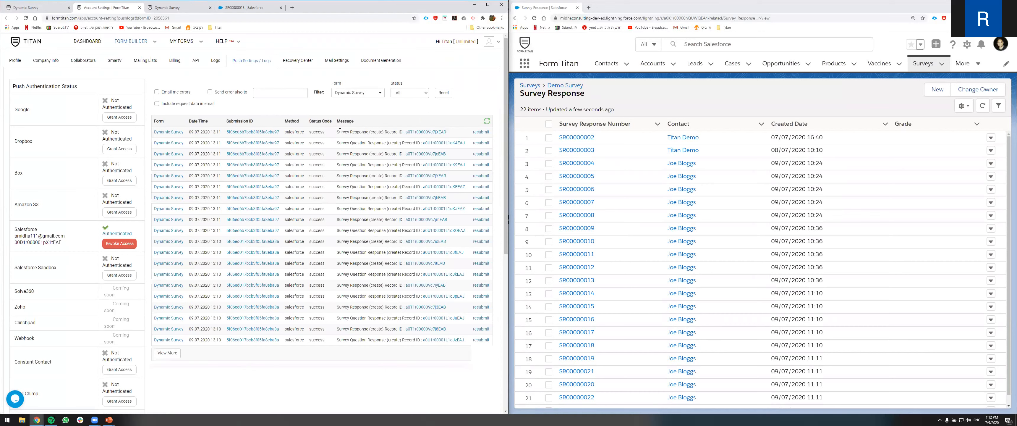
# - Inspect the newest push log message and open its Survey Response record ID in Salesforce
pyautogui.moveTo(336, 132); pyautogui.dragTo(385, 143)
pyautogui.click(367, 140)
pyautogui.moveTo(337, 132); pyautogui.dragTo(367, 133)
pyautogui.click(367, 134)
pyautogui.click(432, 133)
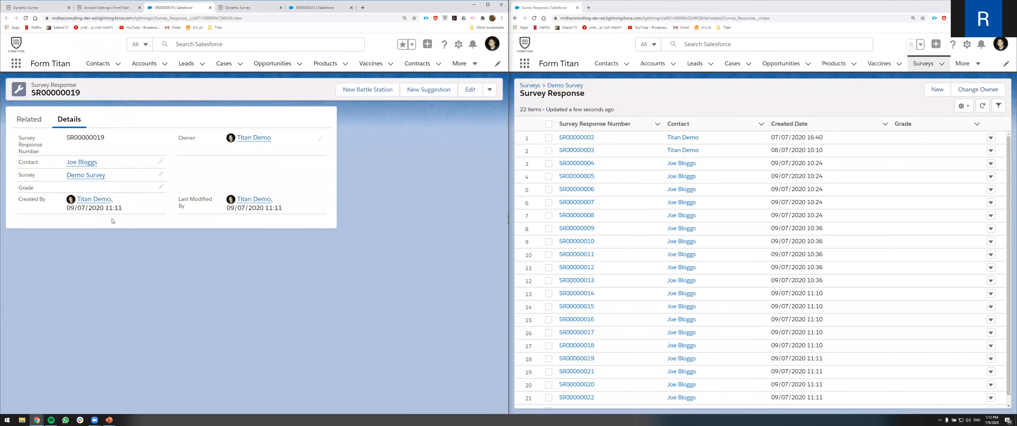
# - Open the record's related survey question response to view its stored answer
pyautogui.click(45, 120)
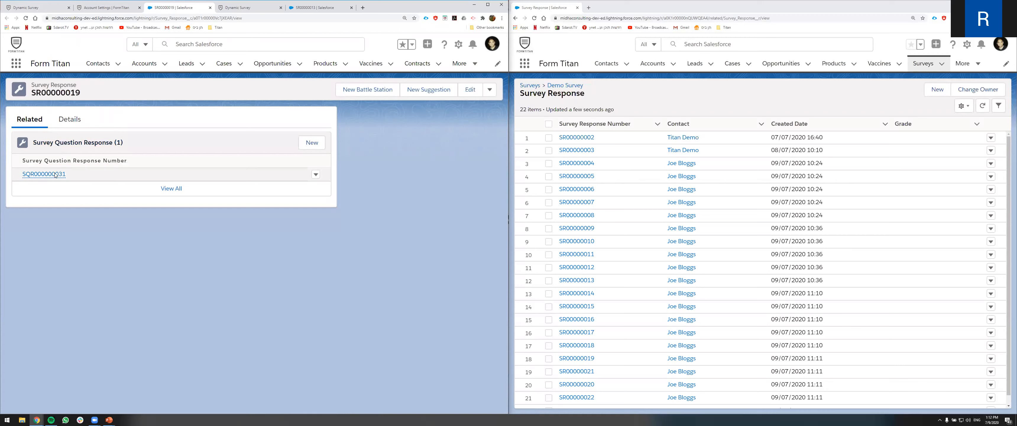
pyautogui.click(56, 175)
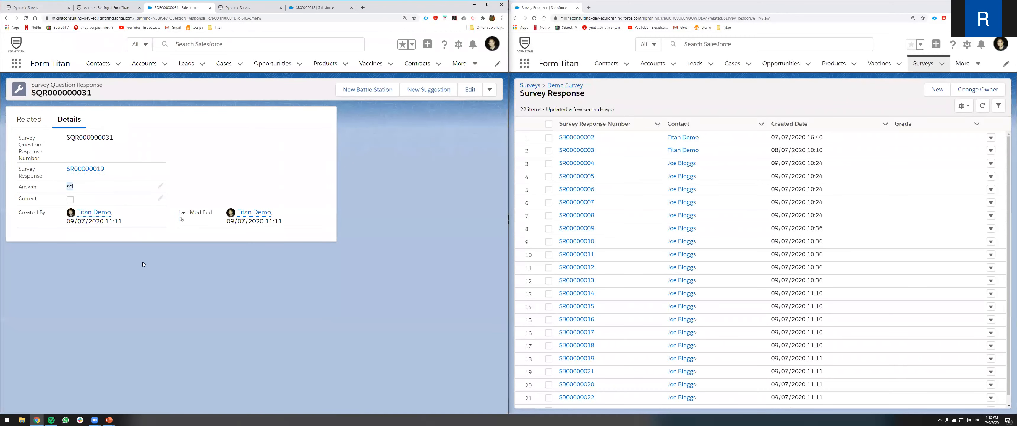